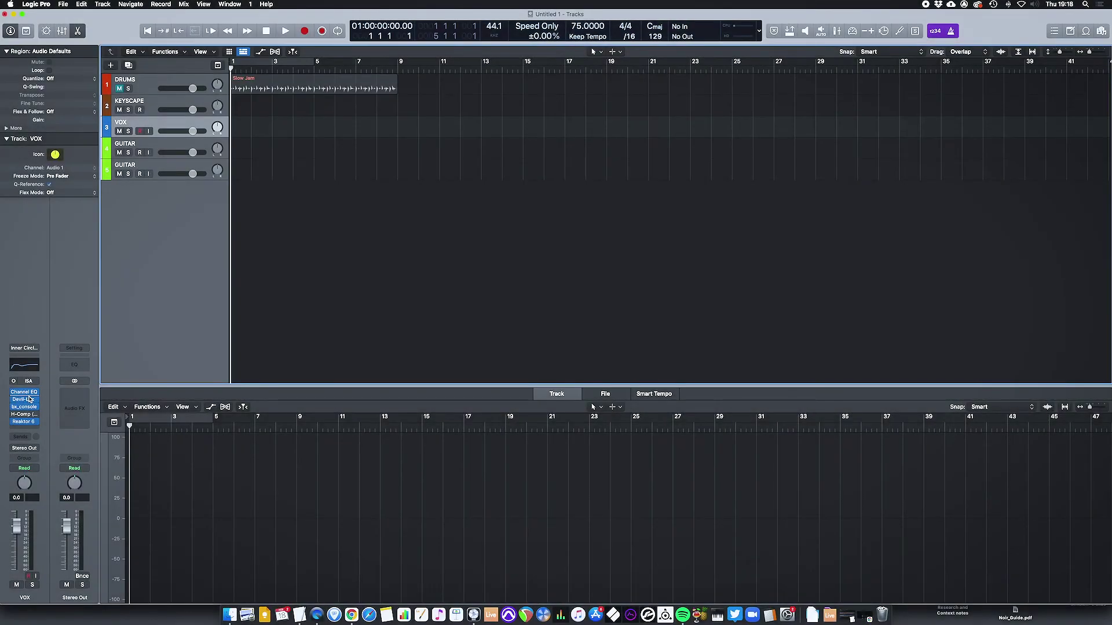
Step: Open VOX's Channel EQ, Devil-Loc Deluxe and bx_console SSL 4000 G windows, then close all three
{"action": "left_click", "coordinate": [28, 393]}
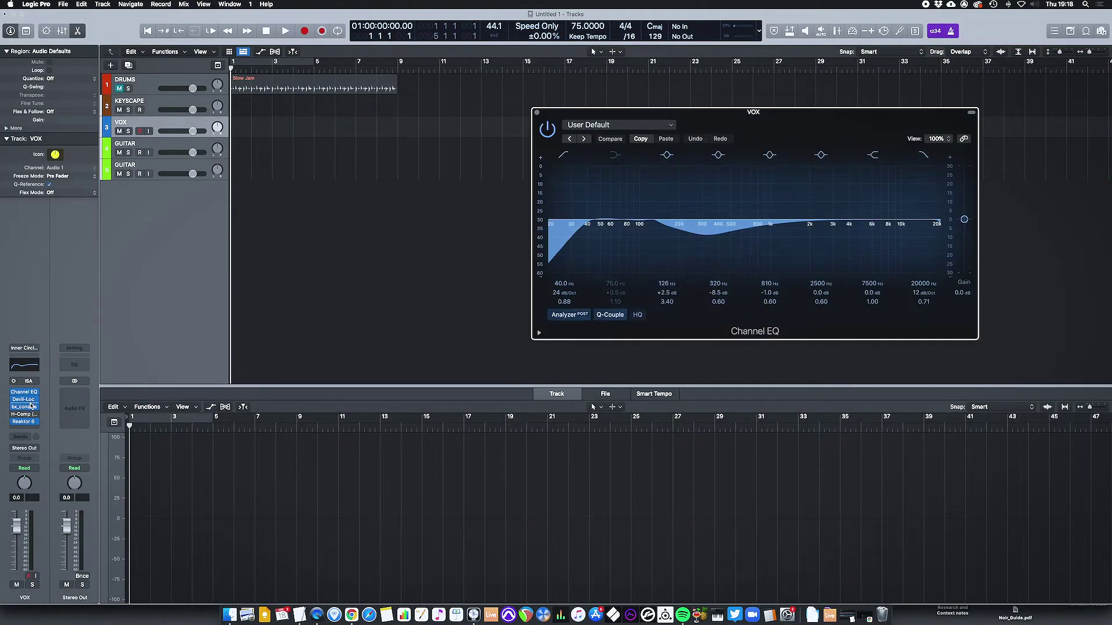
{"action": "left_click", "coordinate": [31, 399]}
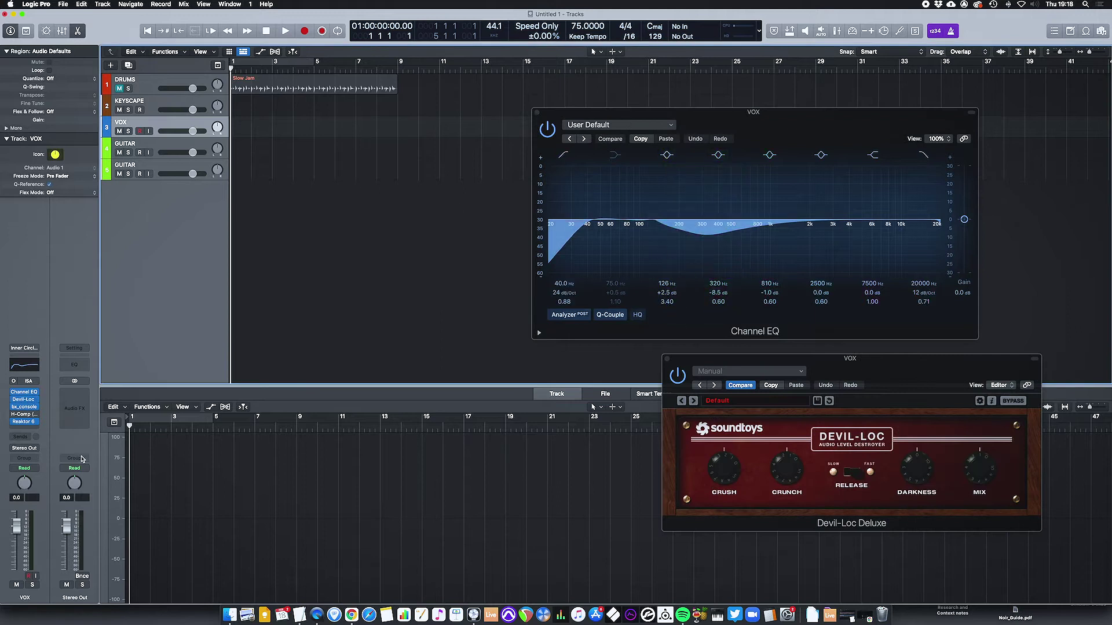
{"action": "left_click", "coordinate": [24, 407]}
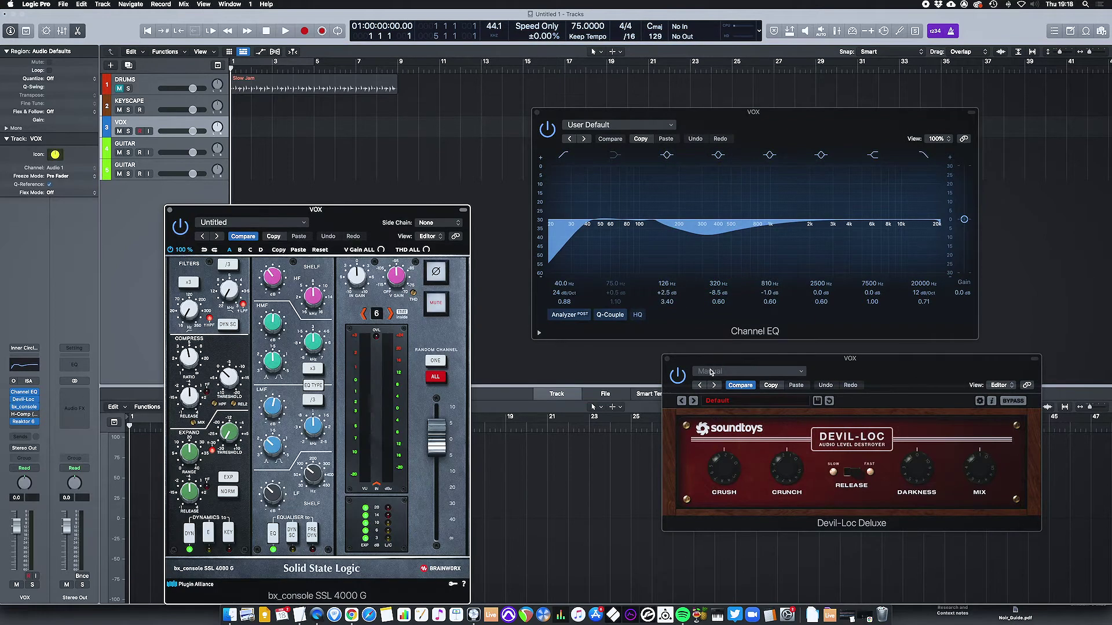
{"action": "left_click", "coordinate": [666, 359]}
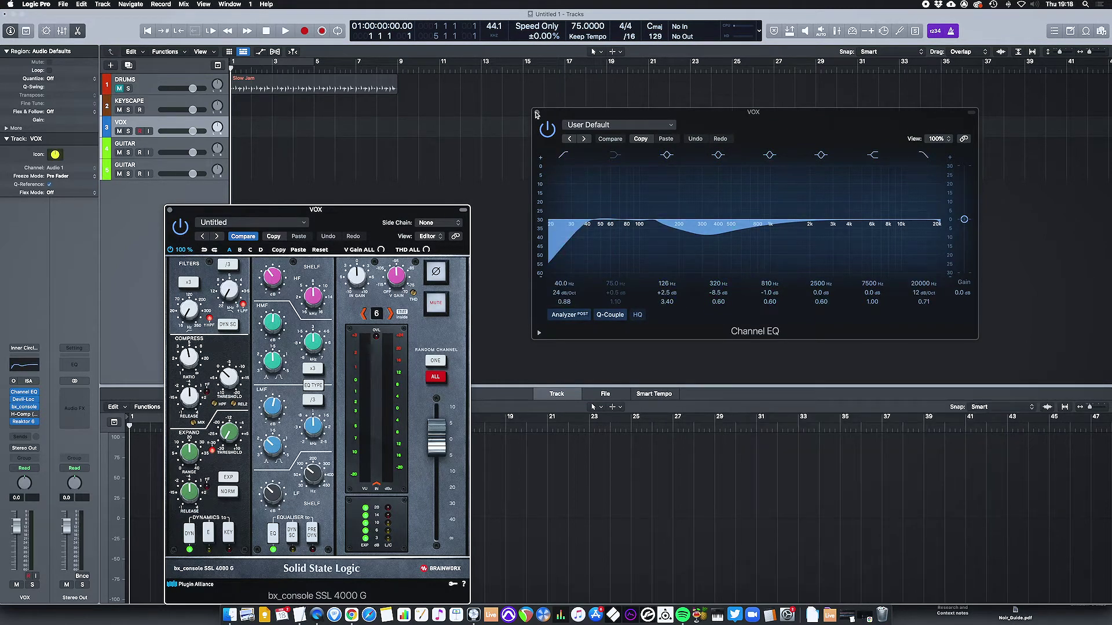
{"action": "left_click", "coordinate": [536, 114]}
{"action": "left_click", "coordinate": [168, 210]}
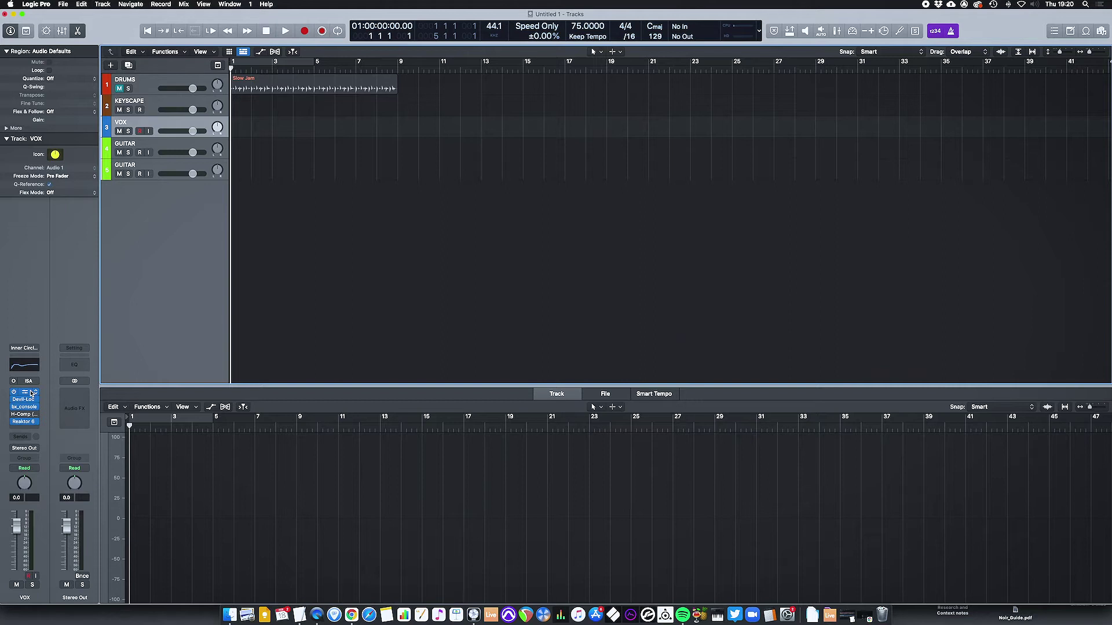
Step: Reopen VOX's Channel EQ, set its plug-in link mode to Single, and nudge the window right
{"action": "left_click", "coordinate": [31, 393]}
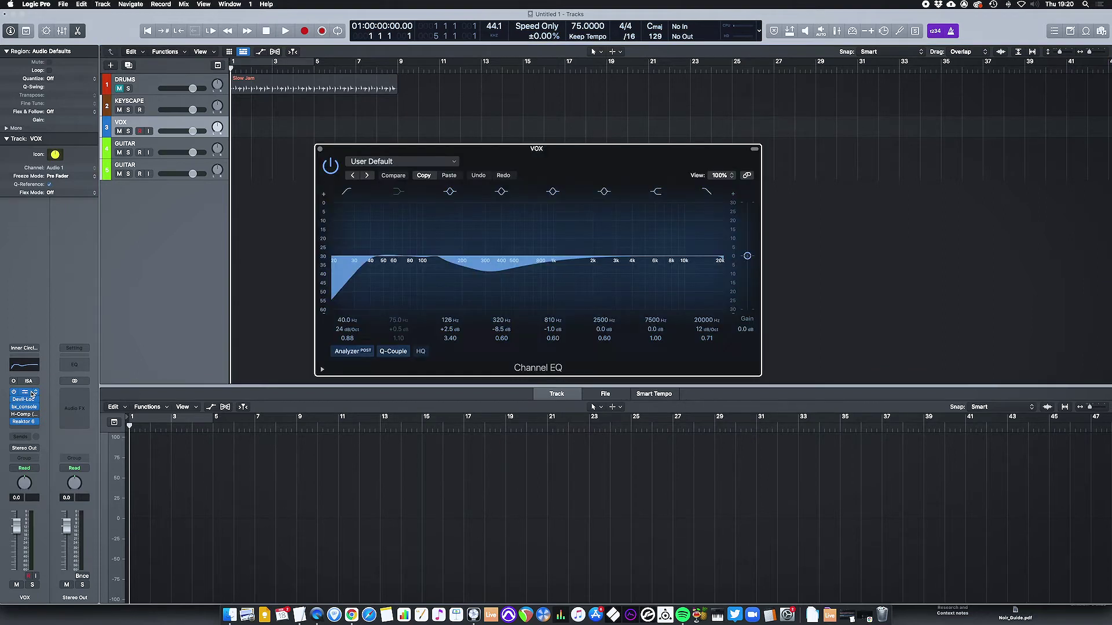
{"action": "left_click", "coordinate": [748, 176]}
{"action": "left_click", "coordinate": [763, 180]}
{"action": "left_click", "coordinate": [747, 176]}
{"action": "left_click", "coordinate": [764, 189]}
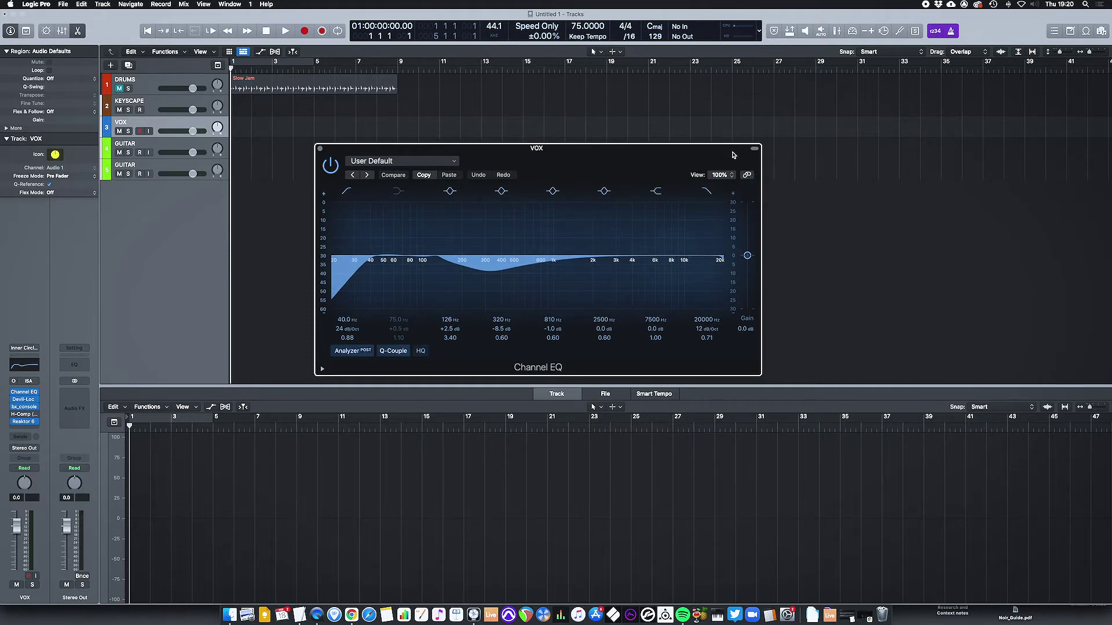
{"action": "left_click_drag", "start_coordinate": [732, 155], "coordinate": [751, 149]}
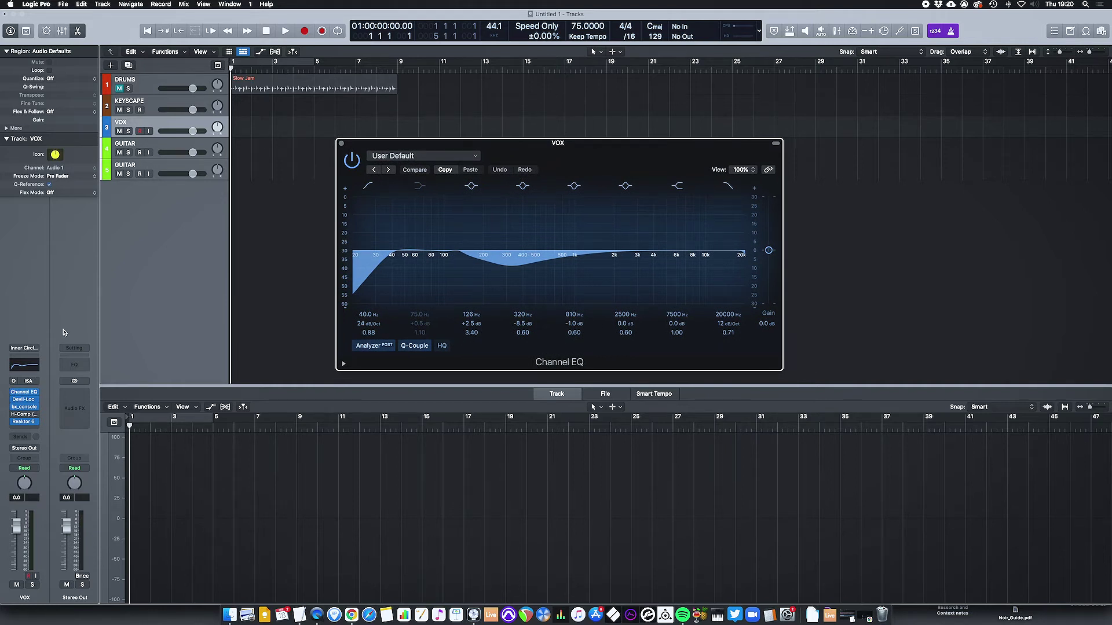
Step: Open VOX's Devil-Loc Deluxe and bx_console SSL 4000 G windows, moving Channel EQ up-right
{"action": "left_click", "coordinate": [28, 401]}
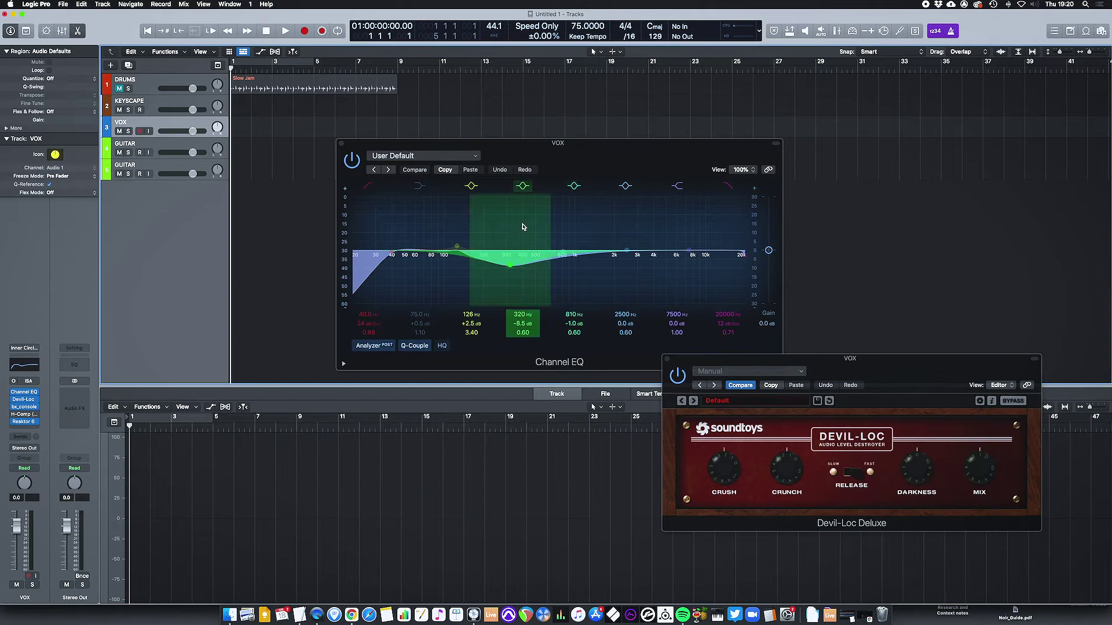
{"action": "left_click_drag", "start_coordinate": [589, 147], "coordinate": [747, 77]}
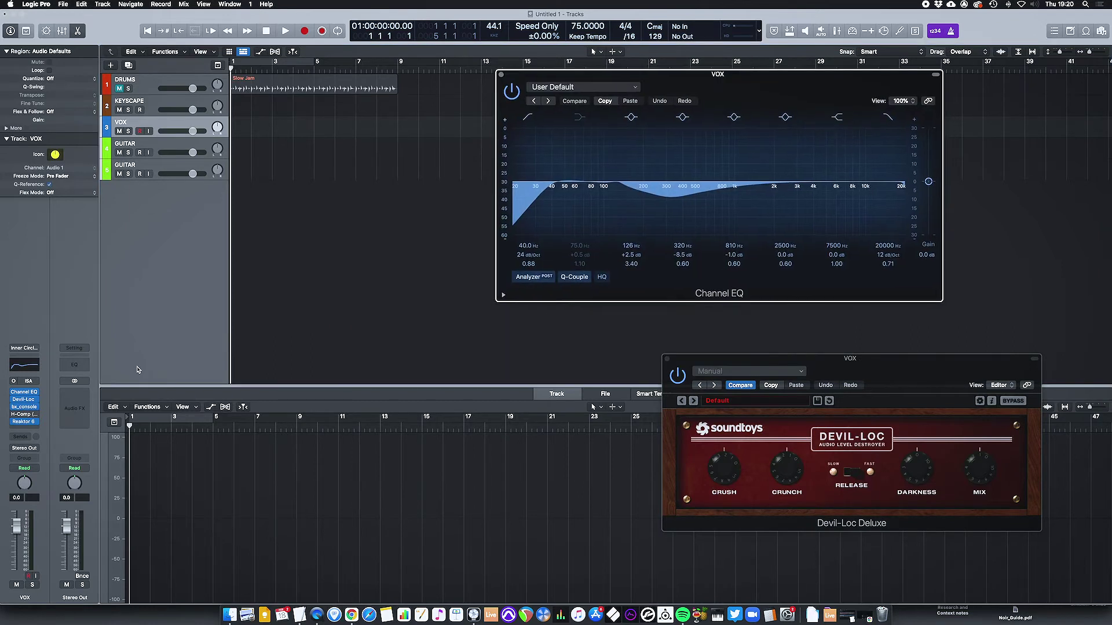
{"action": "left_click", "coordinate": [24, 407]}
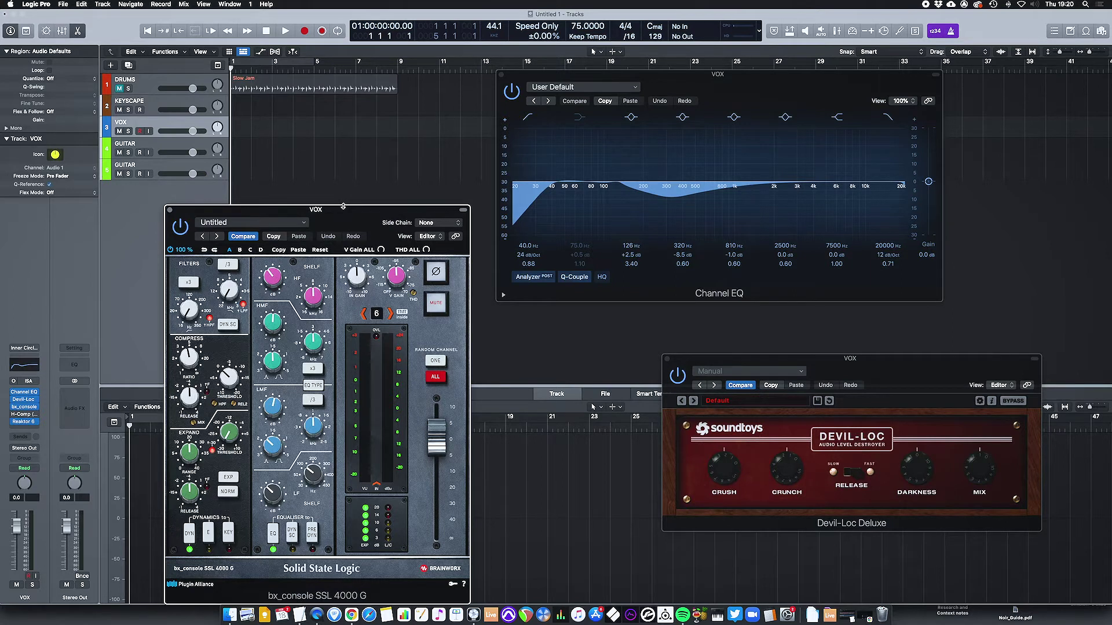
{"action": "key", "text": "v"}
{"action": "key", "text": "v"}
{"action": "key", "text": "v"}
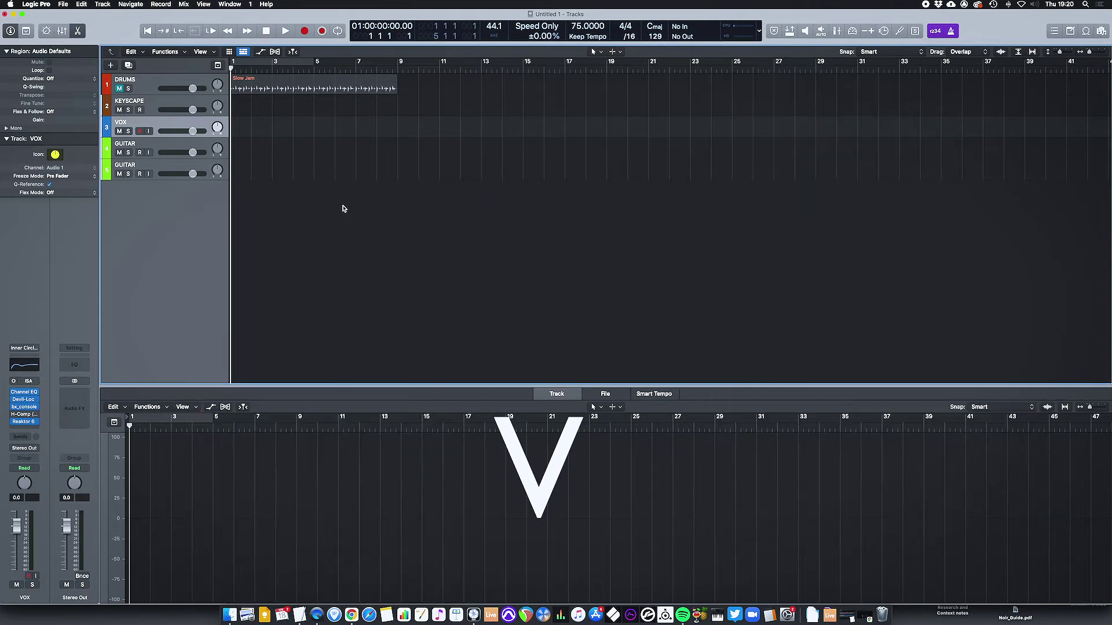
{"action": "key", "text": "v"}
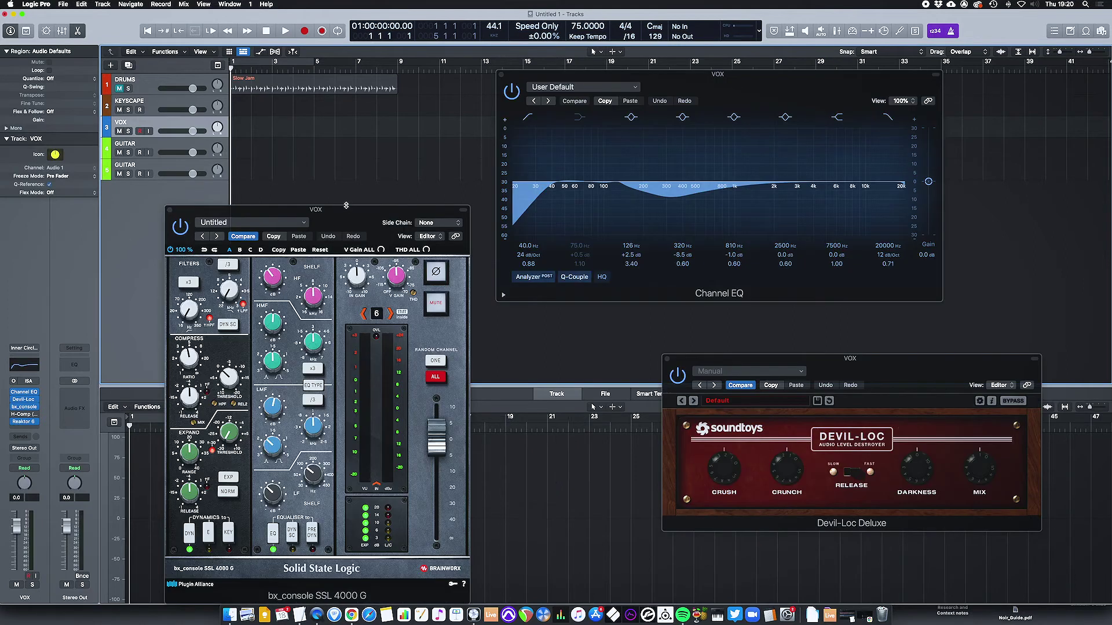
{"action": "key", "text": "v"}
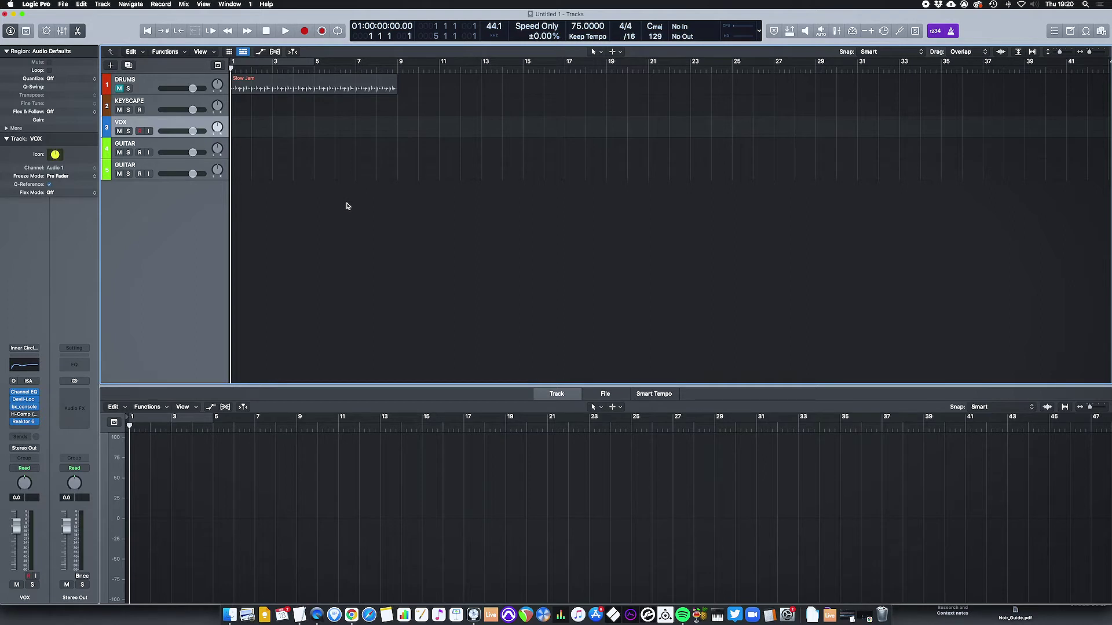
{"action": "key", "text": "v"}
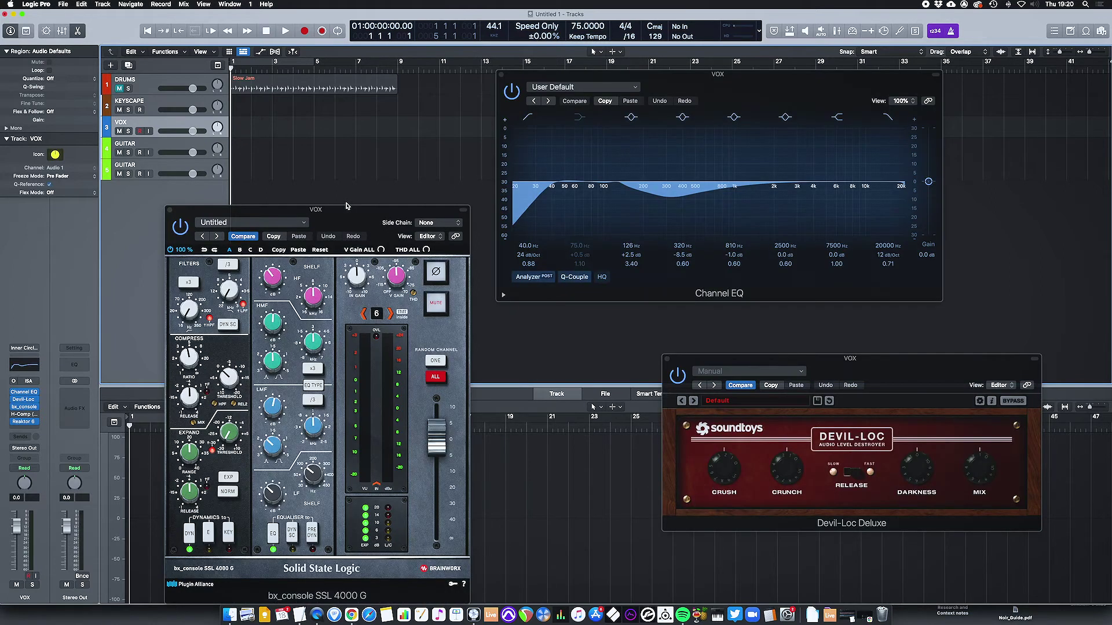
{"action": "key", "text": "Down"}
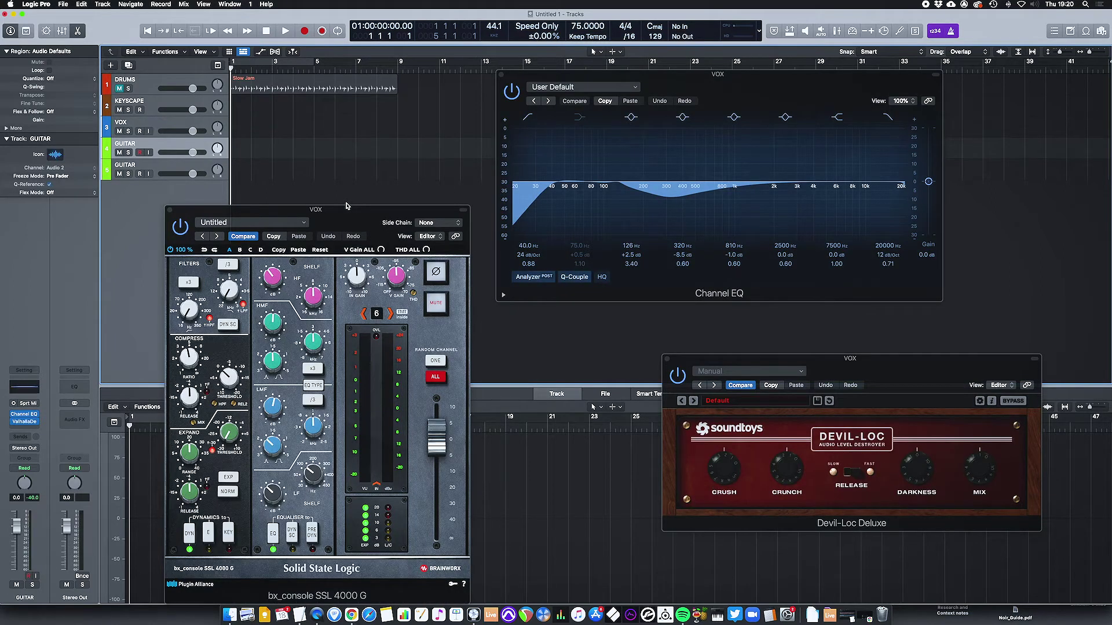
{"action": "key", "text": "v"}
{"action": "key", "text": "v"}
Step: Select VOX and pass the link from Channel EQ to SSL to Devil-Loc, back to Channel EQ, then toggle windows with V
{"action": "left_click", "coordinate": [346, 206]}
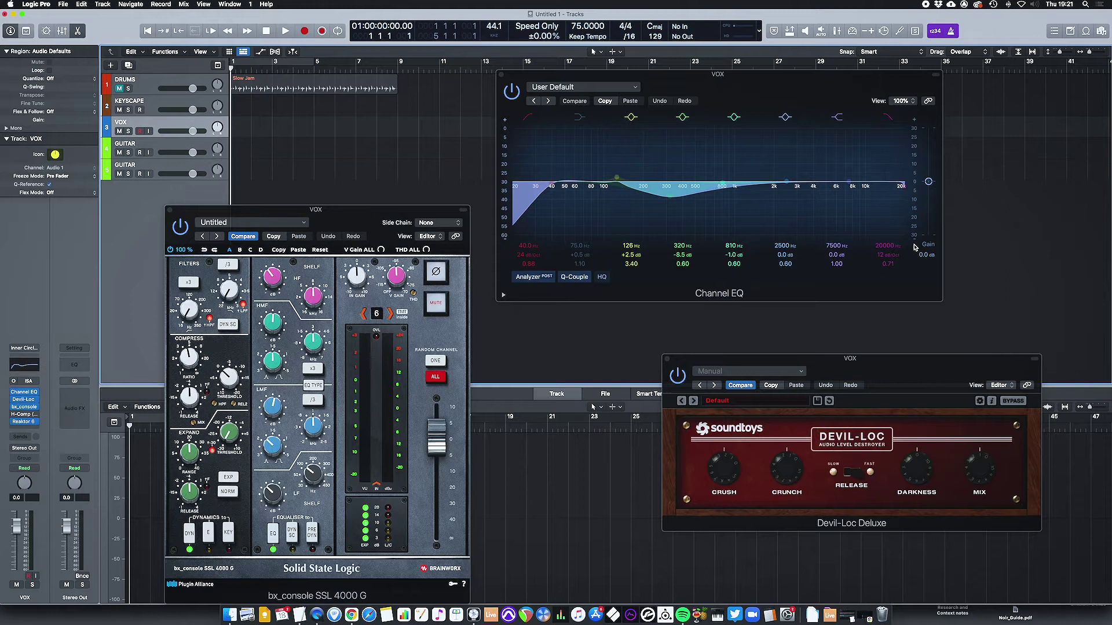
{"action": "left_click", "coordinate": [928, 102]}
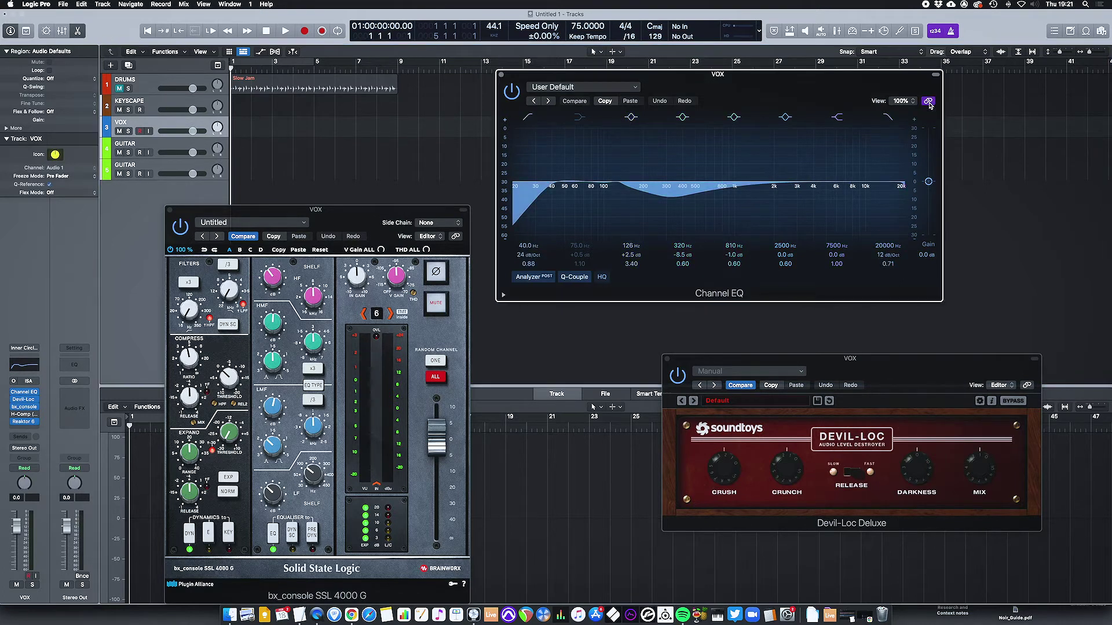
{"action": "left_click", "coordinate": [457, 237]}
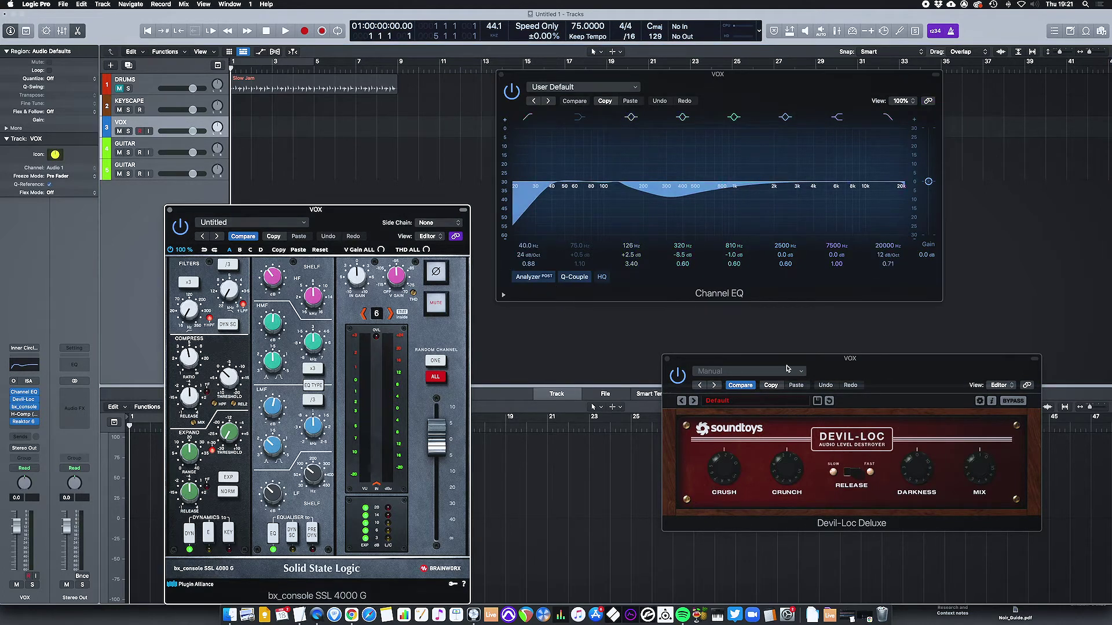
{"action": "left_click", "coordinate": [1028, 386]}
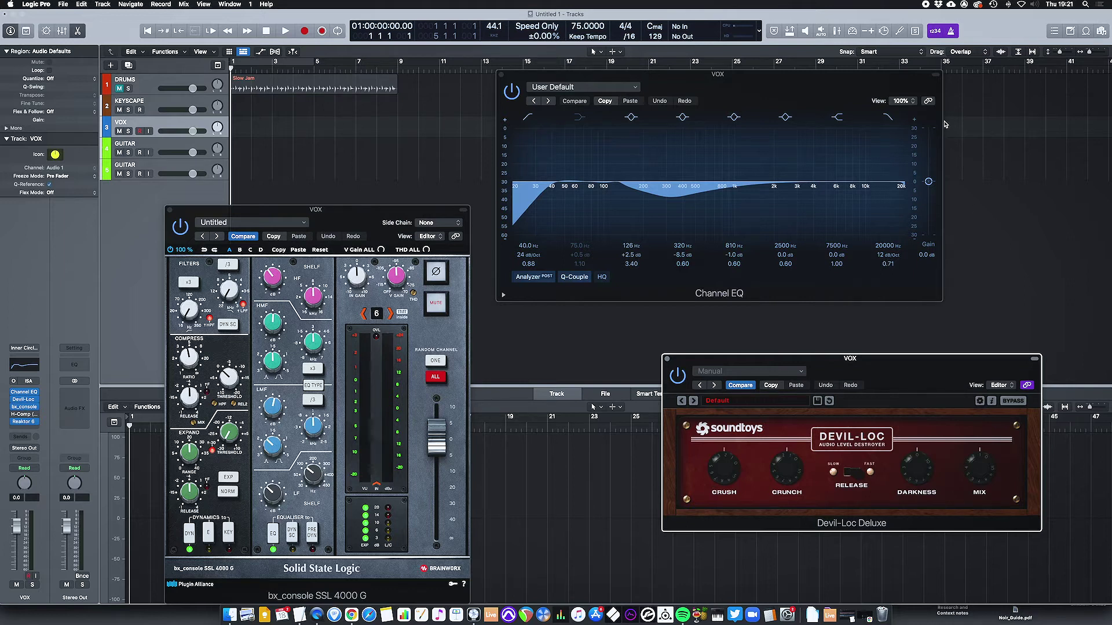
{"action": "left_click", "coordinate": [929, 101]}
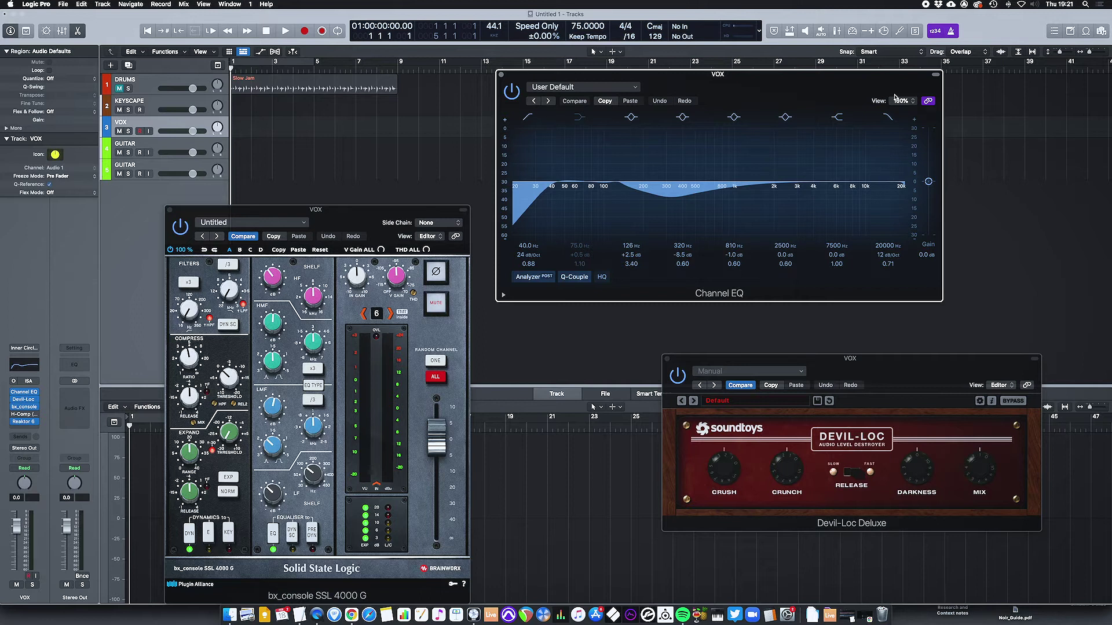
{"action": "mouse_move", "coordinate": [34, 396]}
{"action": "key", "text": "v"}
{"action": "key", "text": "v"}
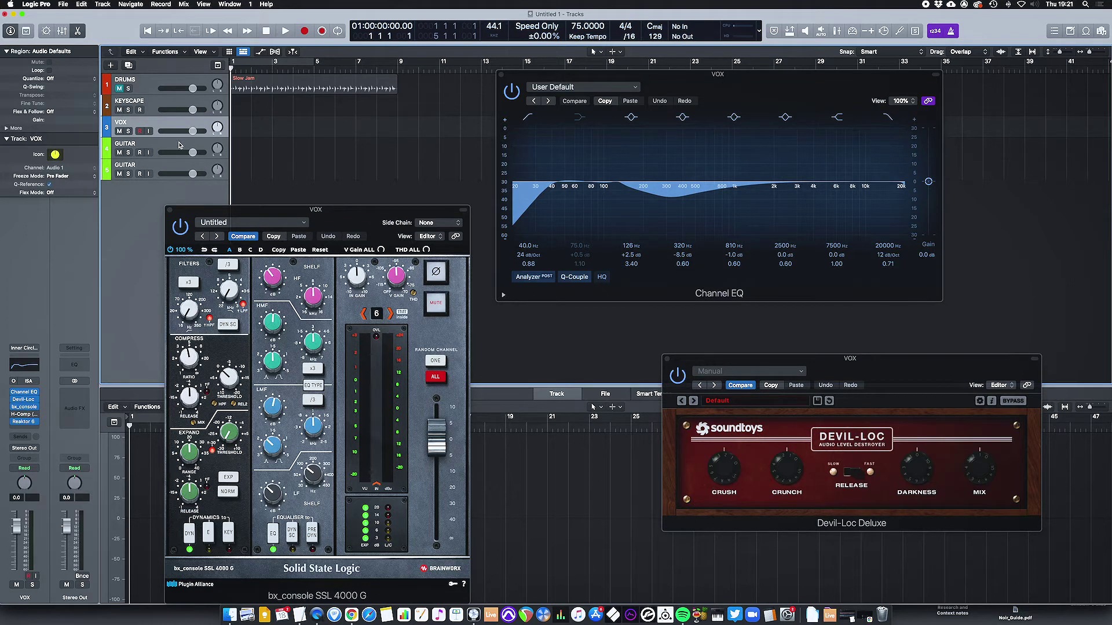
Step: Switch between the two GUITAR tracks and toggle windows with V, ending on the first GUITAR
{"action": "left_click", "coordinate": [145, 149]}
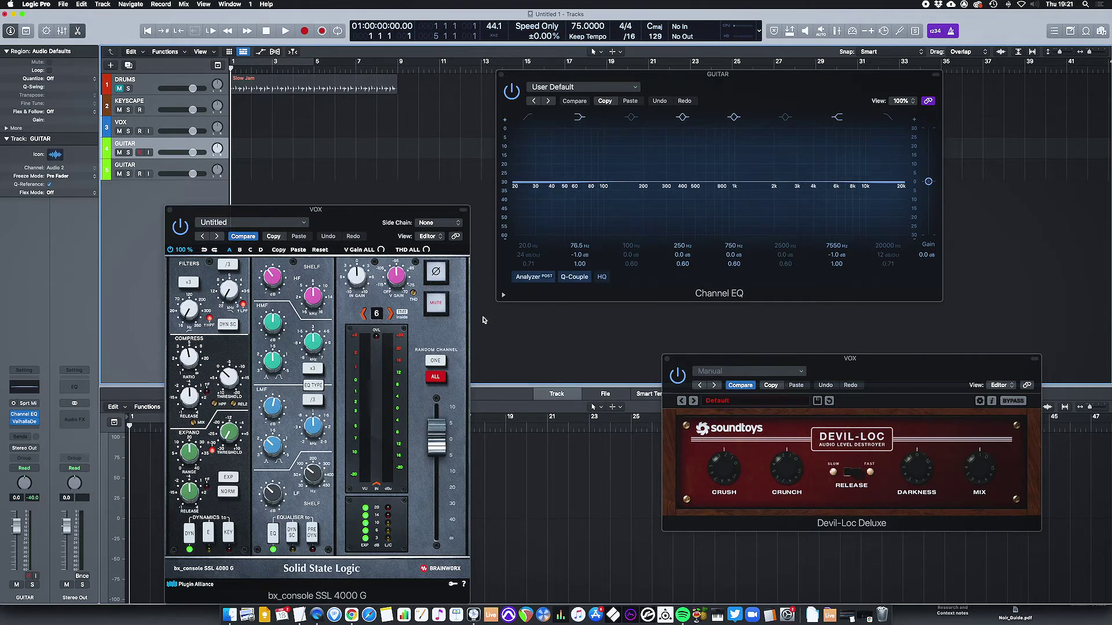
{"action": "left_click", "coordinate": [165, 170]}
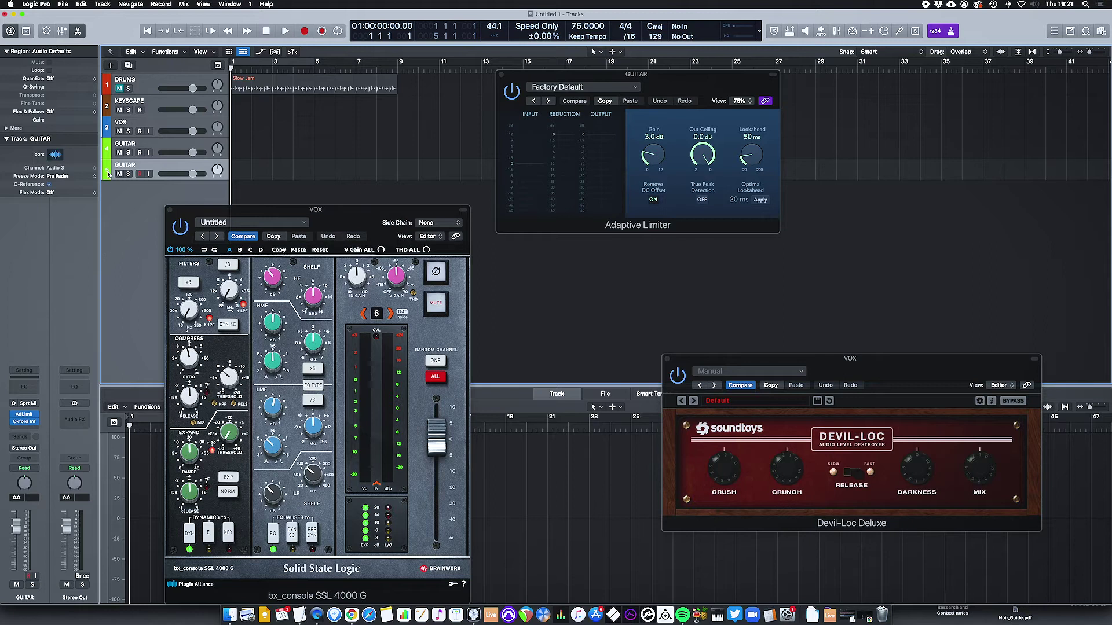
{"action": "key", "text": "Up"}
{"action": "key", "text": "Up"}
{"action": "key", "text": "Down"}
{"action": "key", "text": "Down"}
{"action": "key", "text": "v"}
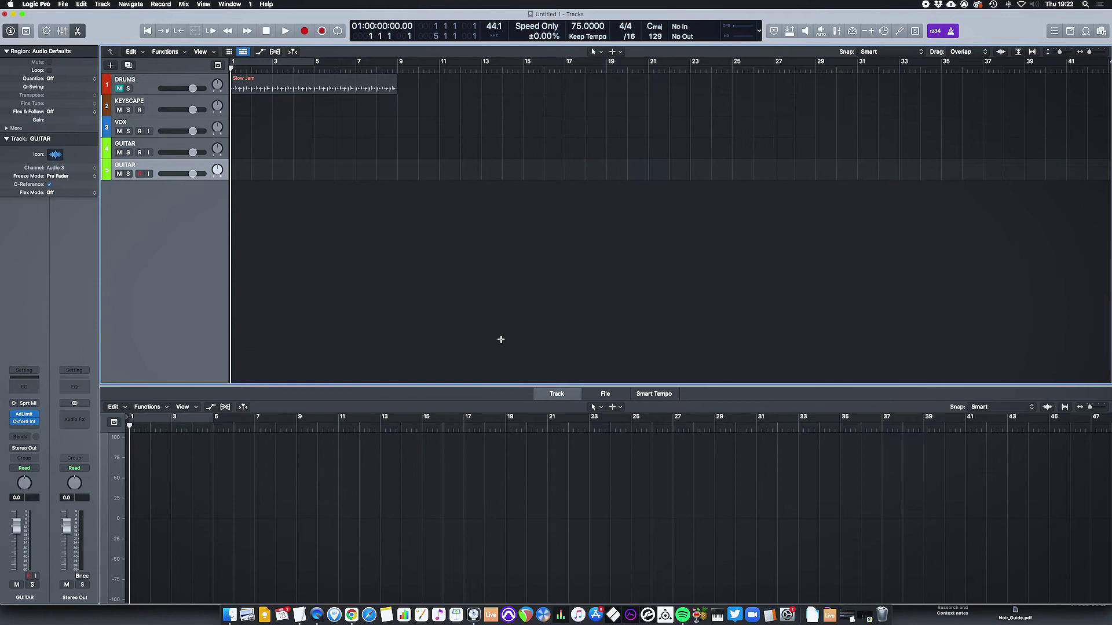
{"action": "key", "text": "v"}
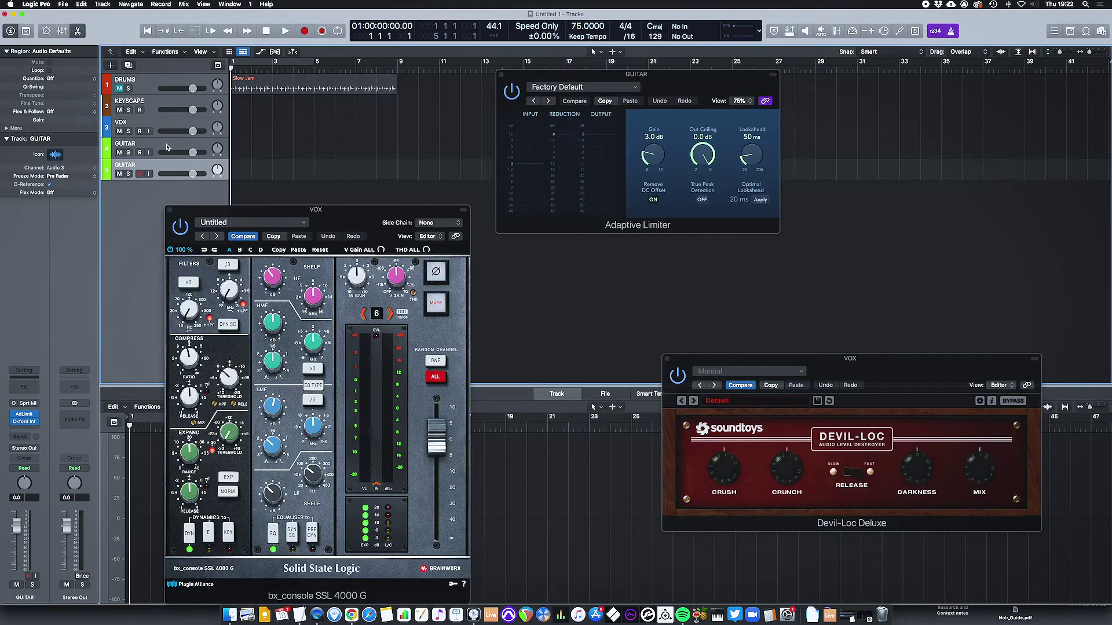
{"action": "left_click", "coordinate": [167, 147]}
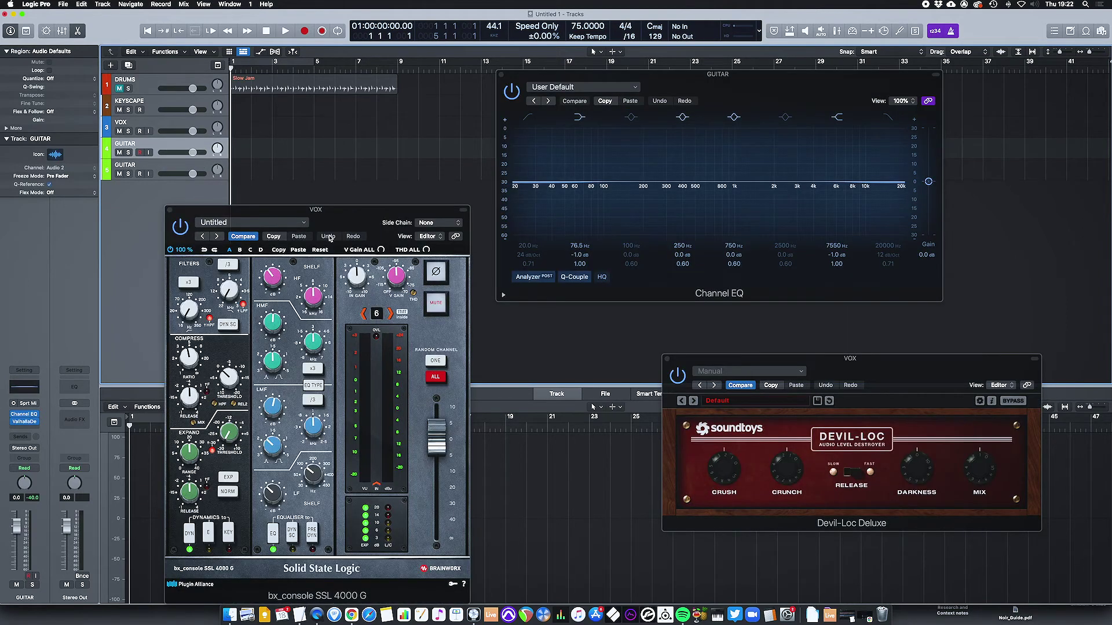
Step: Close VOX's SSL console and Devil-Loc windows, then step down to the guitars and back to VOX
{"action": "left_click", "coordinate": [170, 210]}
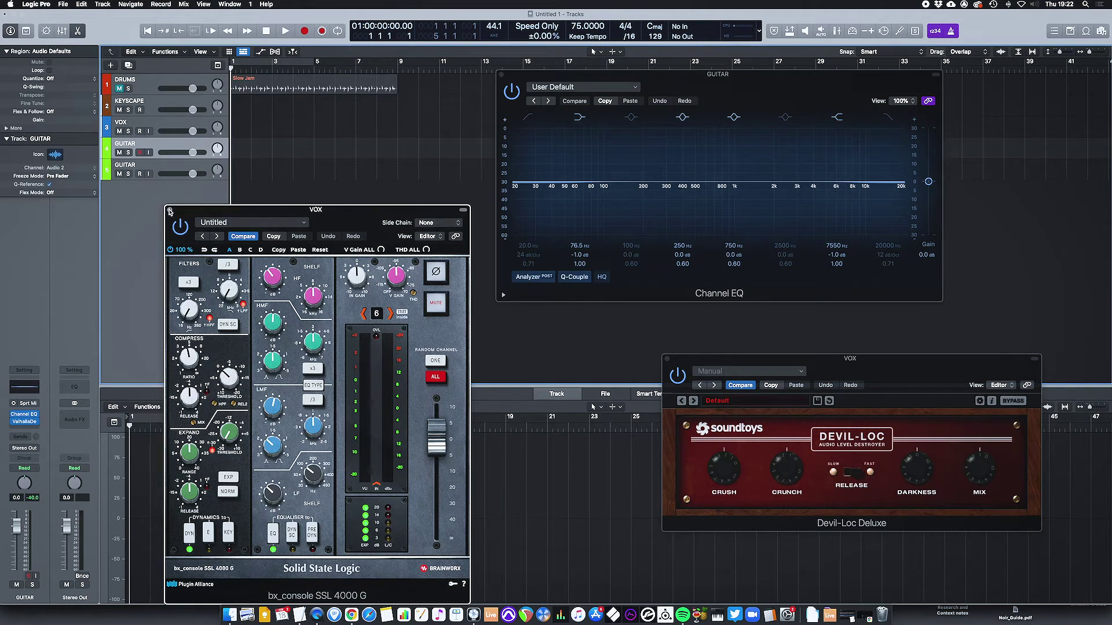
{"action": "left_click", "coordinate": [170, 211]}
{"action": "left_click", "coordinate": [667, 359]}
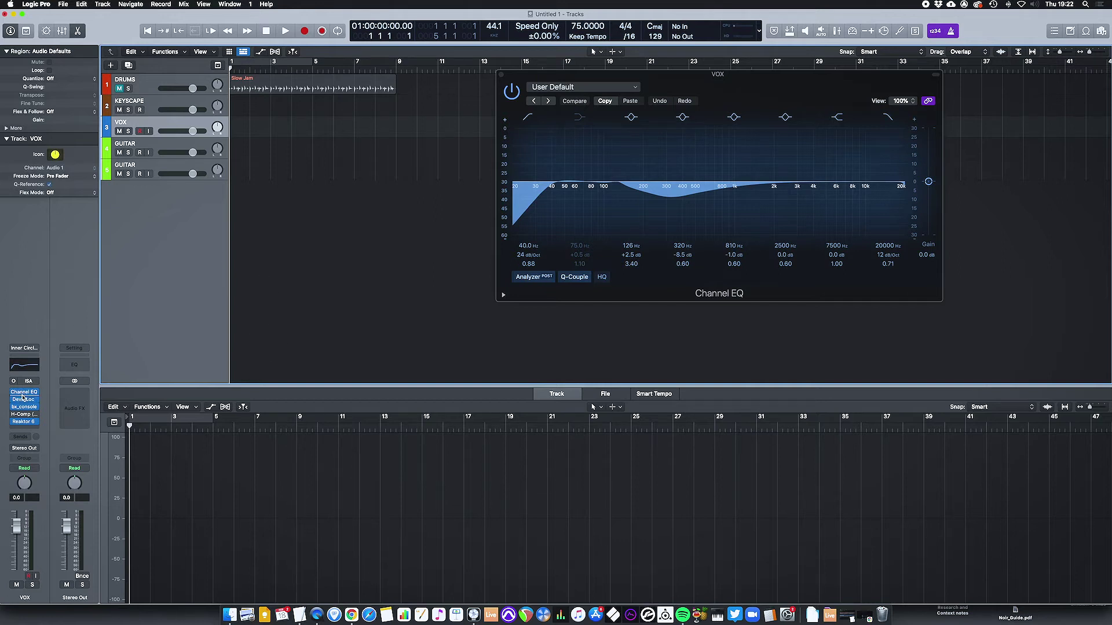
{"action": "key", "text": "Down"}
{"action": "key", "text": "Down"}
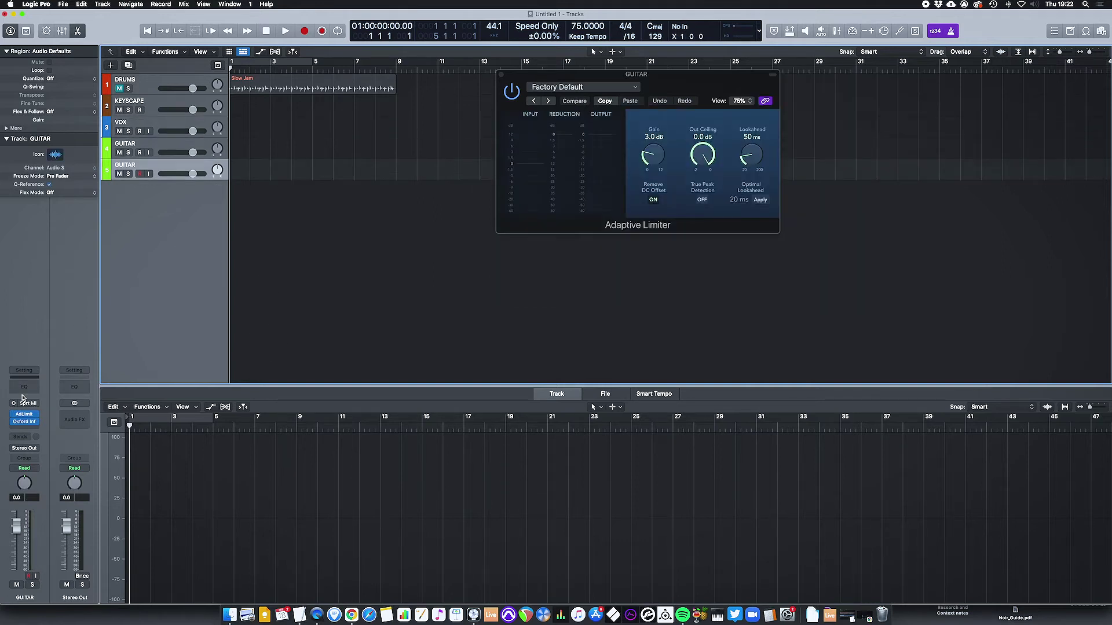
{"action": "key", "text": "Up"}
{"action": "key", "text": "Up"}
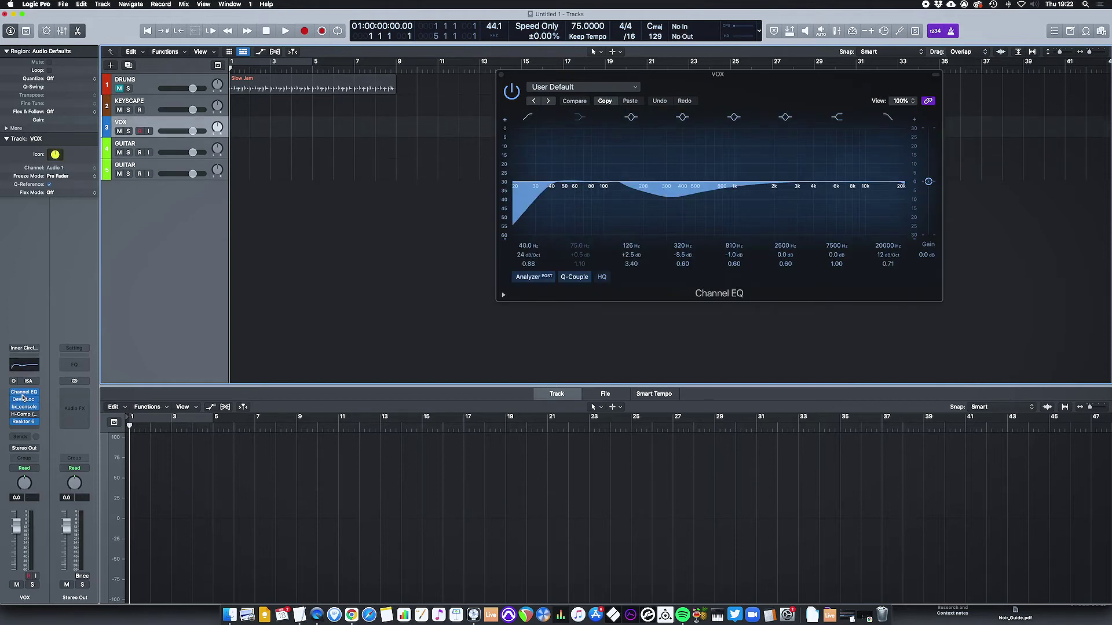
Step: Show VOX's Devil-Loc Deluxe in the linked window and step down through the guitars and back
{"action": "left_click", "coordinate": [26, 400]}
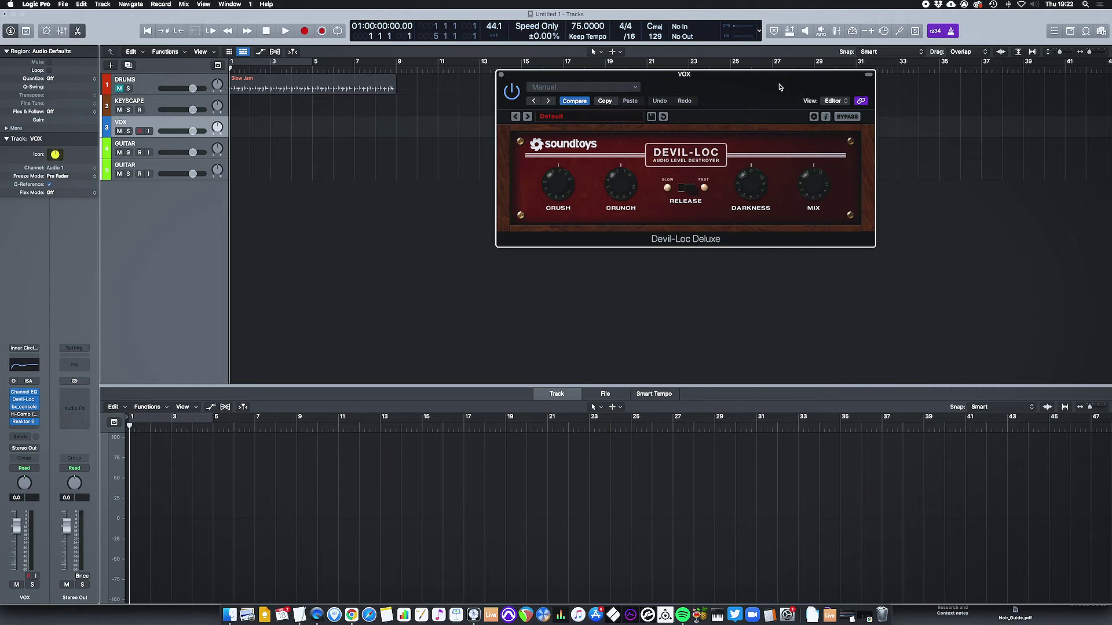
{"action": "key", "text": "Down"}
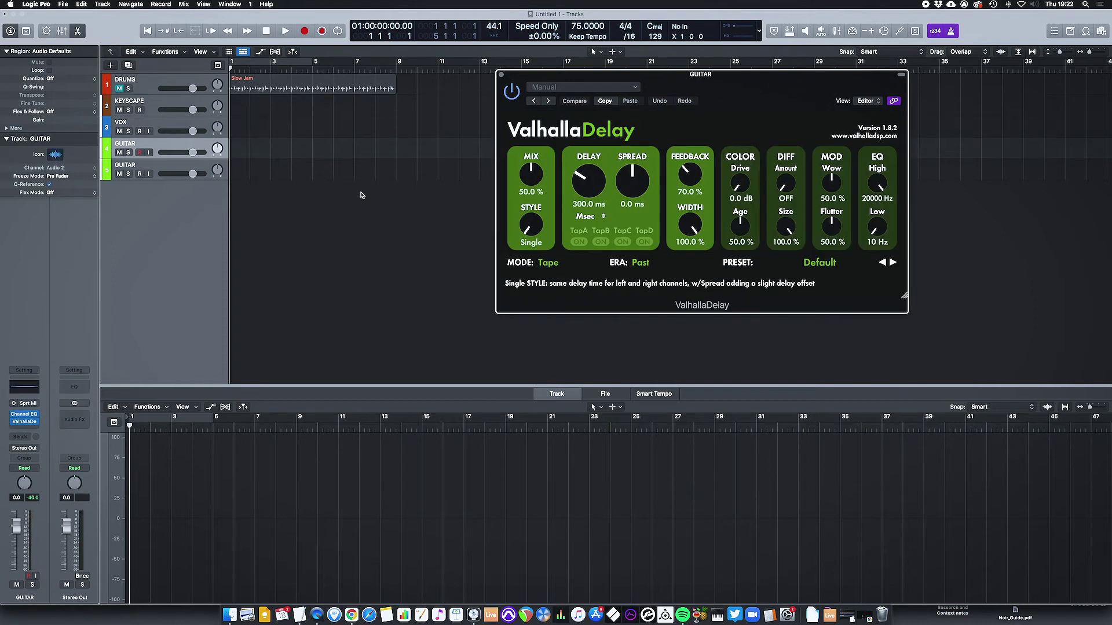
{"action": "key", "text": "Down"}
{"action": "key", "text": "Up"}
{"action": "key", "text": "Up"}
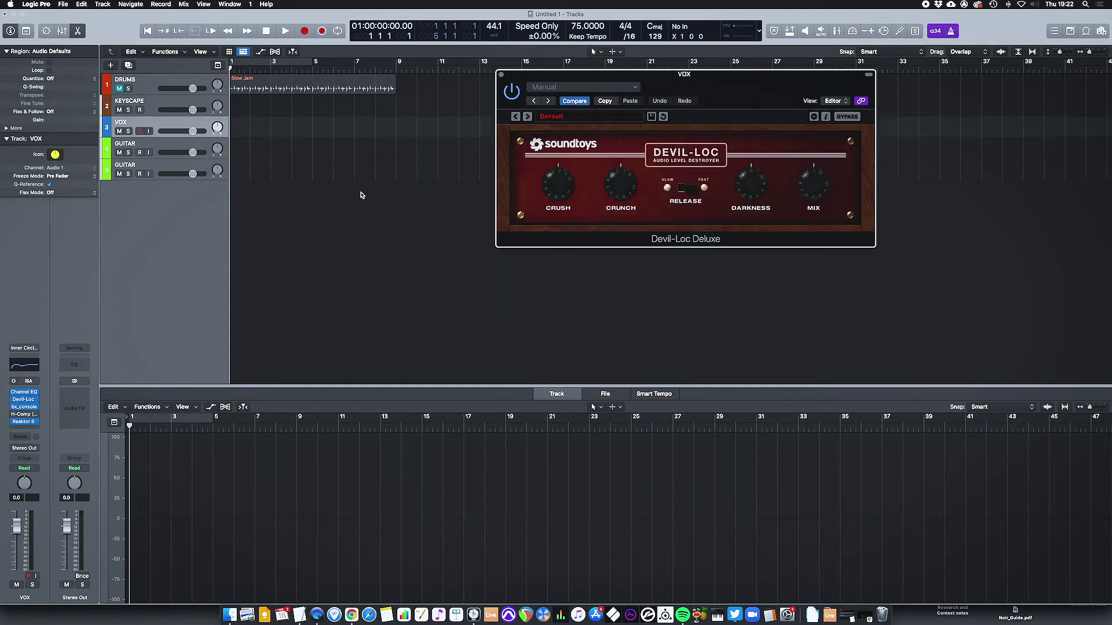
Step: Show VOX's bx_console SSL 4000 G in the linked window, stepping between VOX and the guitar tracks
{"action": "left_click", "coordinate": [35, 407]}
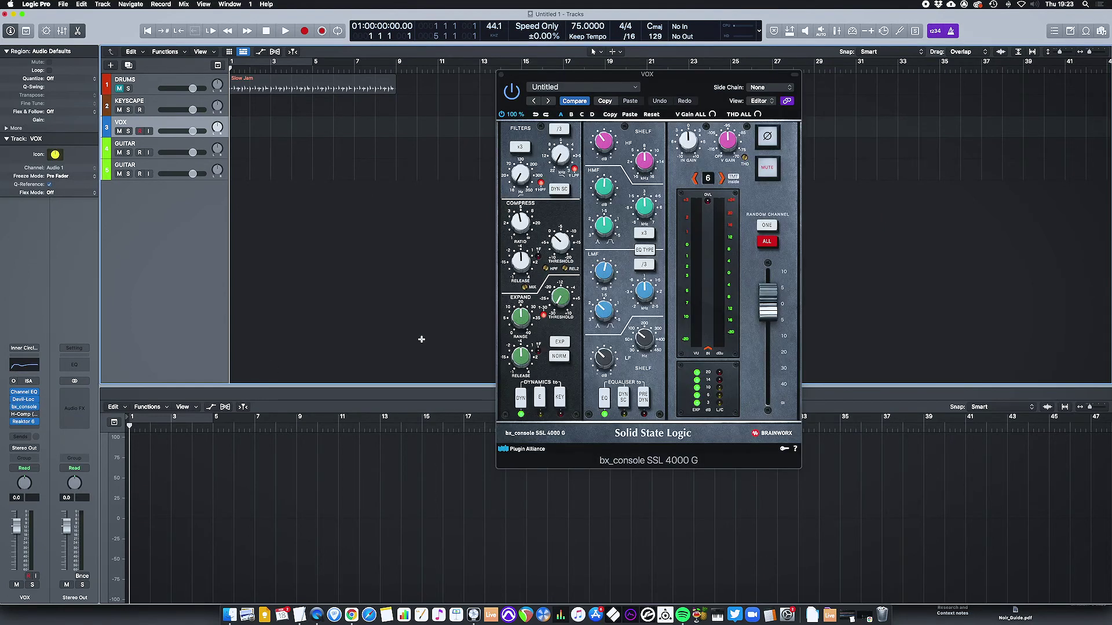
{"action": "key", "text": "Down"}
{"action": "key", "text": "Down"}
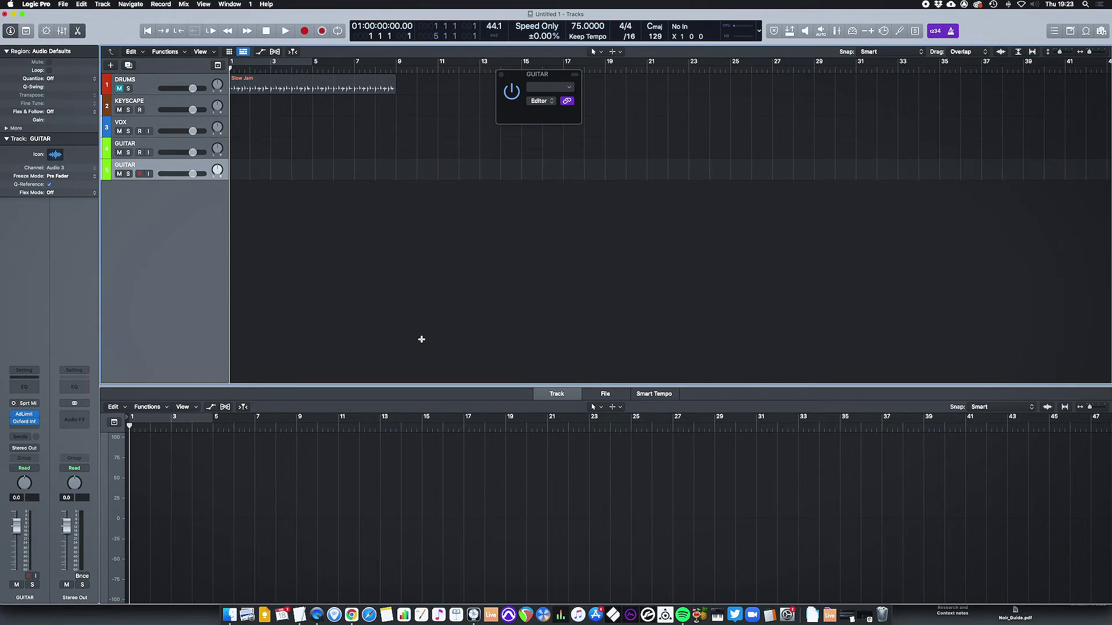
{"action": "key", "text": "Up"}
{"action": "key", "text": "Up"}
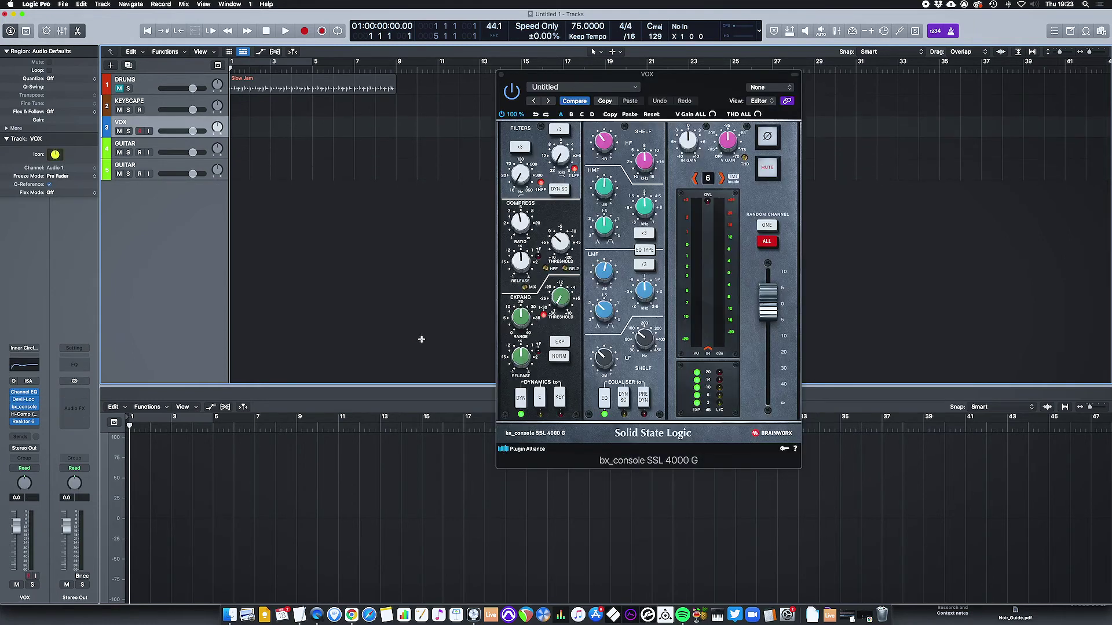
{"action": "key", "text": "Down"}
{"action": "key", "text": "Down"}
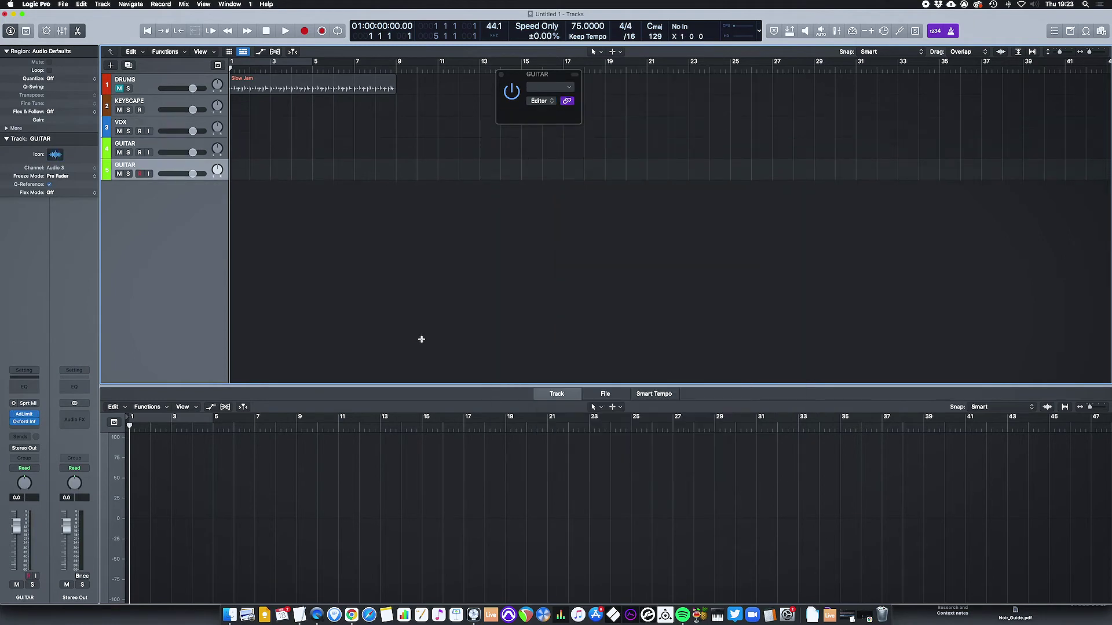
{"action": "key", "text": "Up"}
{"action": "key", "text": "Up"}
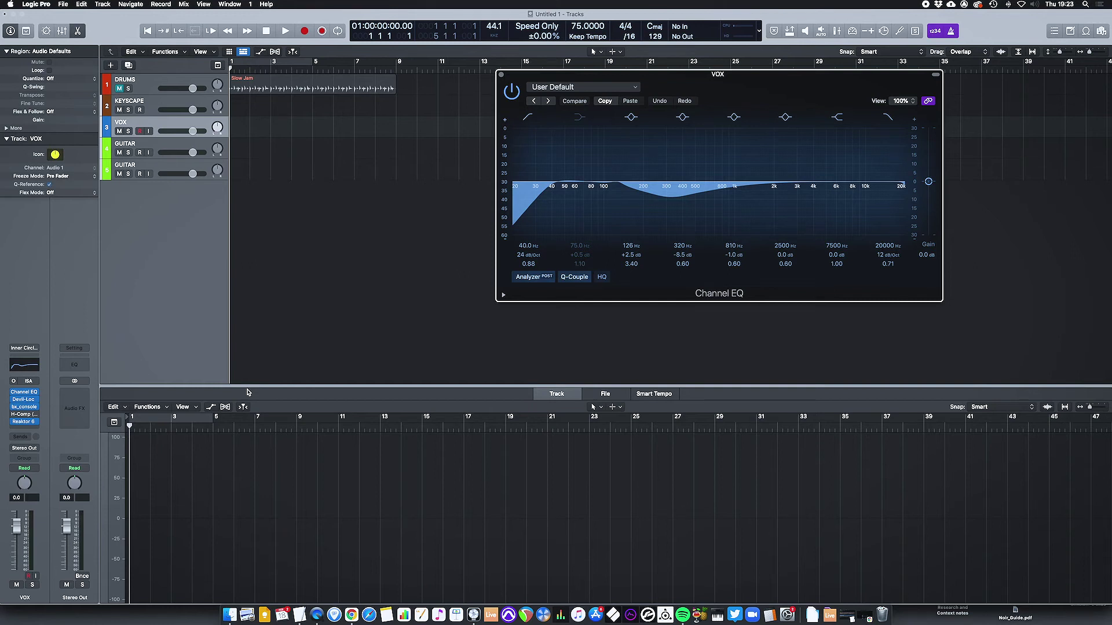
{"action": "key", "text": "Down"}
{"action": "key", "text": "Down"}
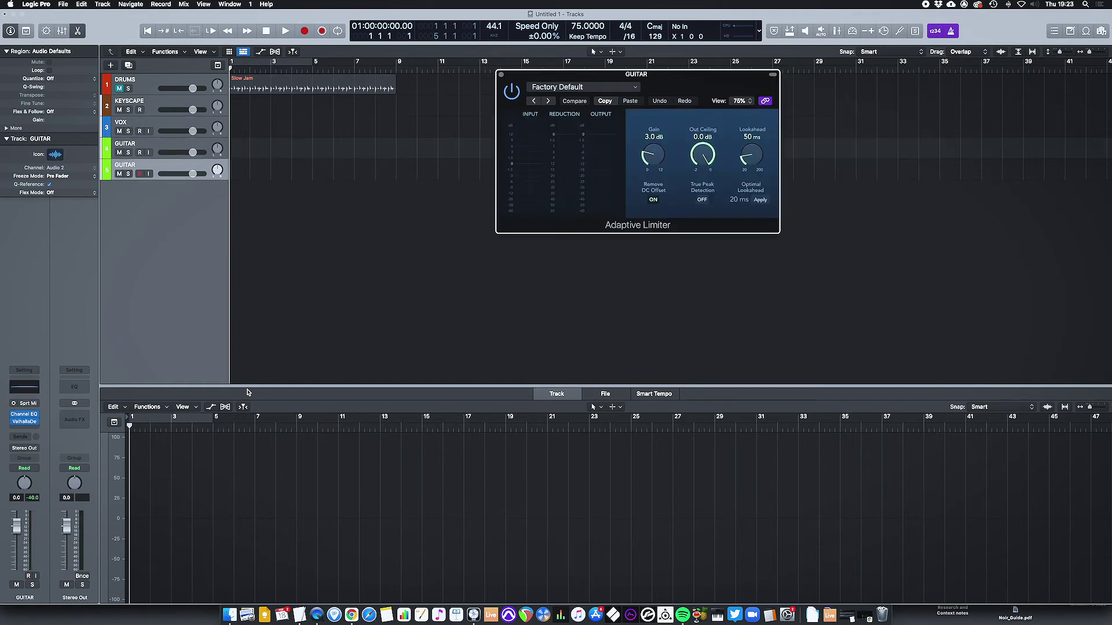
{"action": "key", "text": "Up"}
{"action": "key", "text": "Up"}
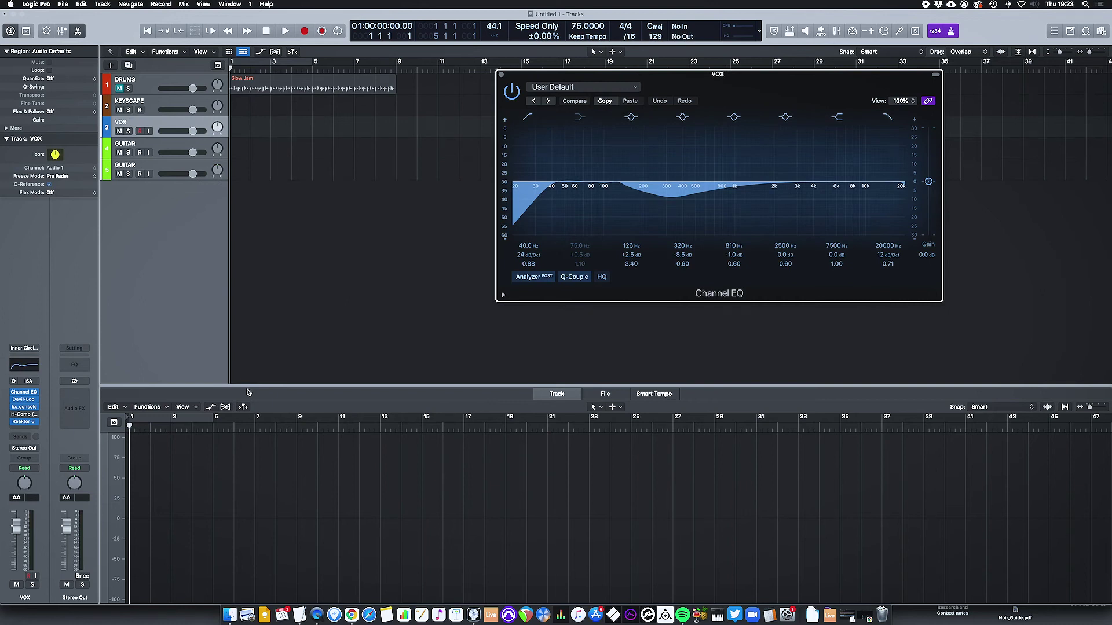
Step: Switch plug-in link to Multi, open VOX's Devil-Loc and bx_console windows, and link both
{"action": "left_click", "coordinate": [927, 101]}
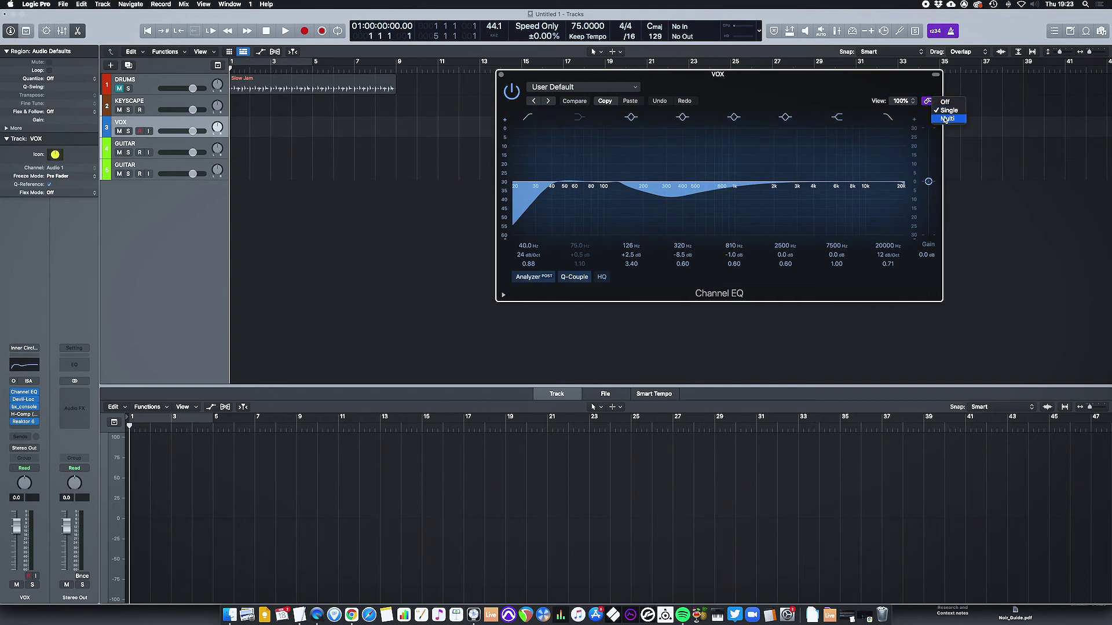
{"action": "left_click", "coordinate": [943, 103]}
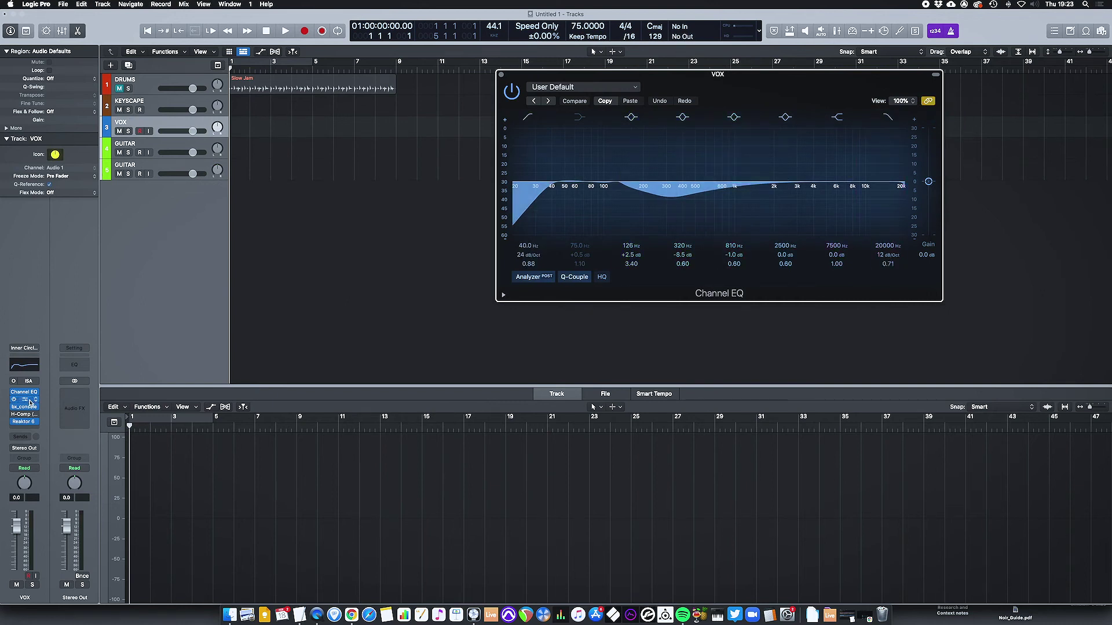
{"action": "left_click", "coordinate": [23, 399]}
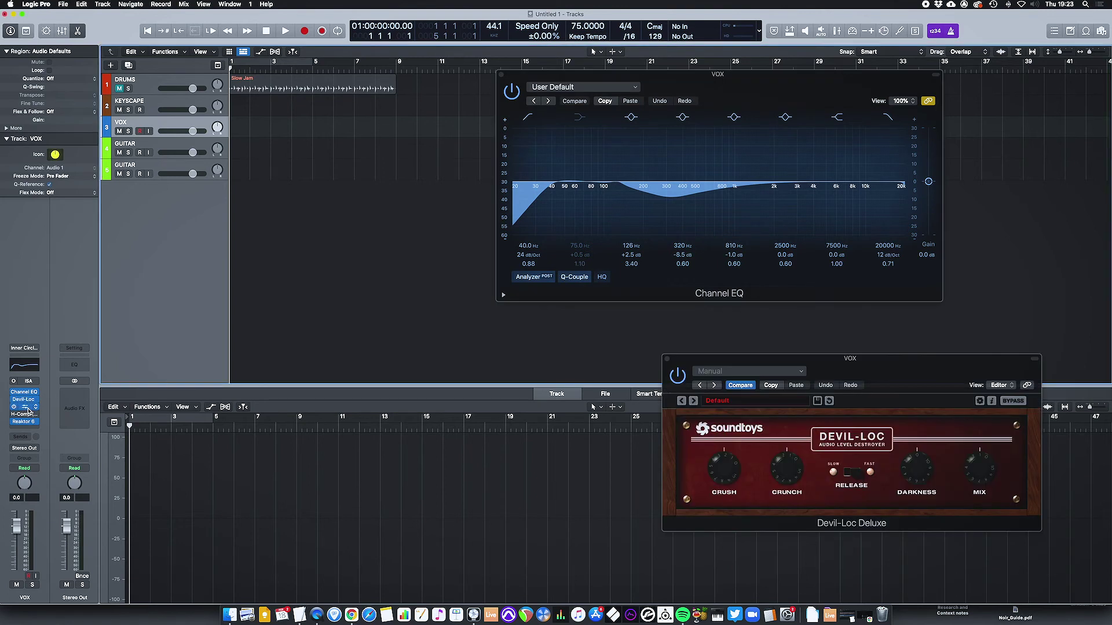
{"action": "left_click", "coordinate": [24, 407]}
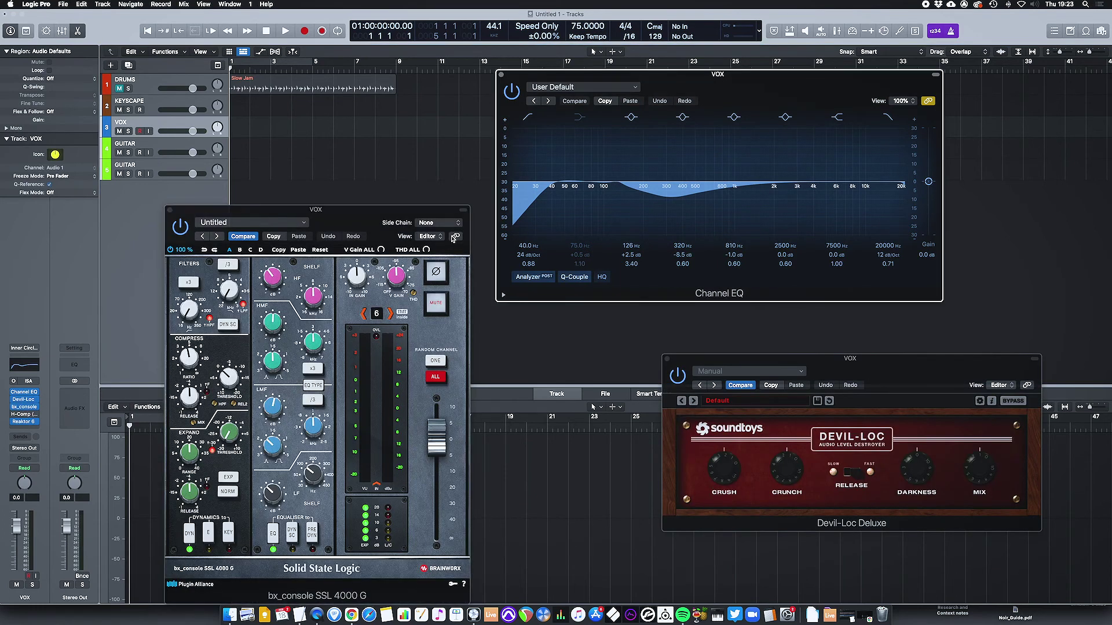
{"action": "left_click", "coordinate": [454, 237]}
{"action": "left_click", "coordinate": [1027, 385]}
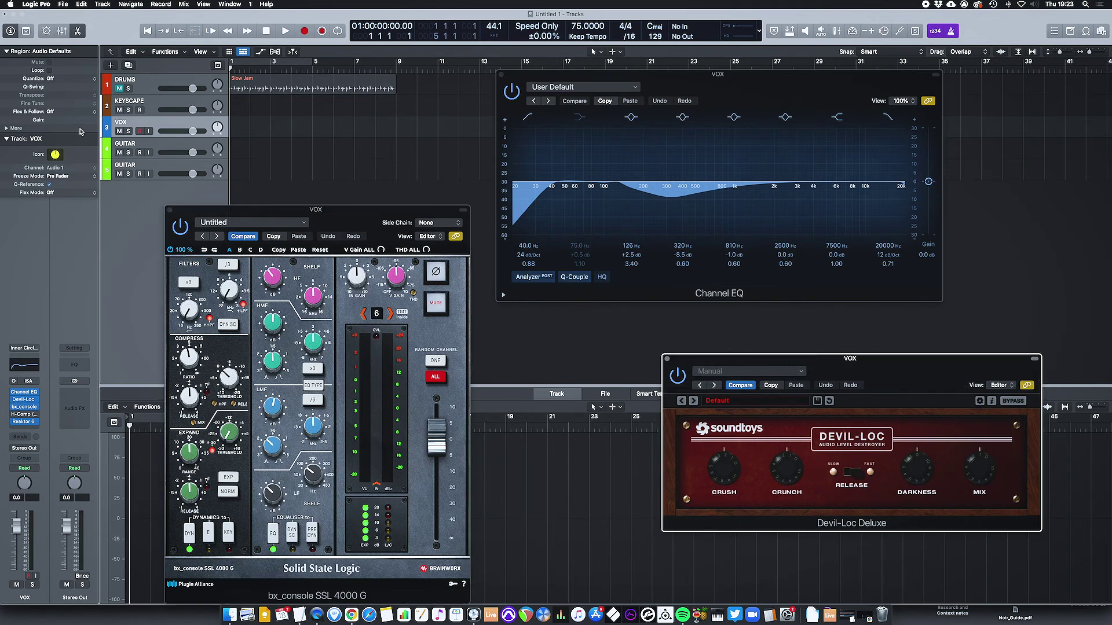
Step: Step the linked windows down through both GUITAR tracks and back, hiding and showing them with V
{"action": "key", "text": "Down"}
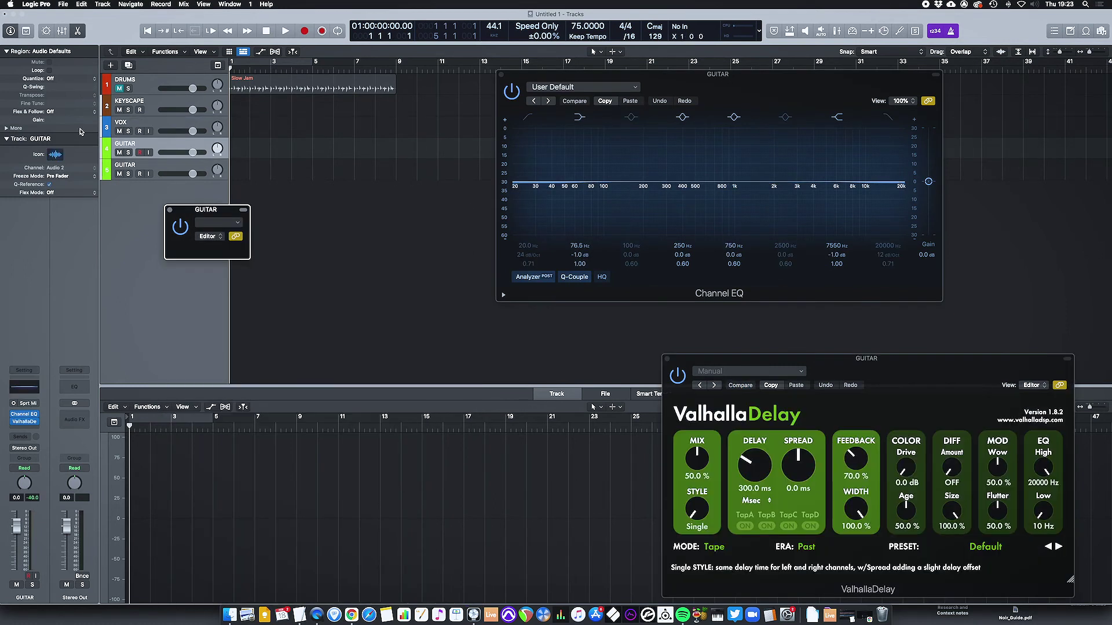
{"action": "key", "text": "Down"}
{"action": "key", "text": "Up"}
{"action": "key", "text": "Up"}
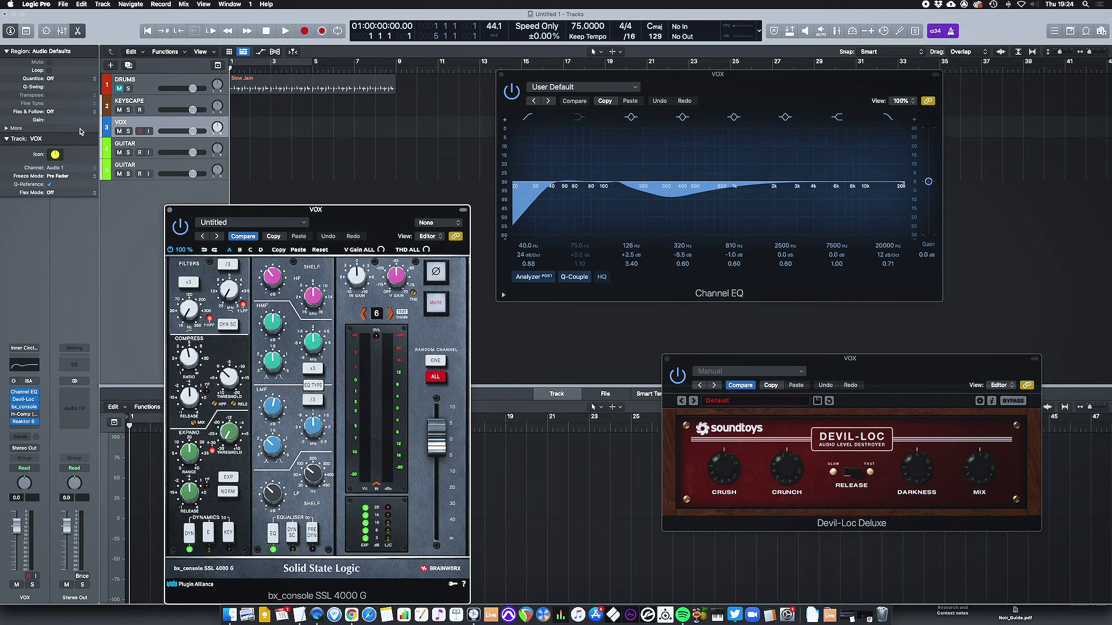
{"action": "key", "text": "v"}
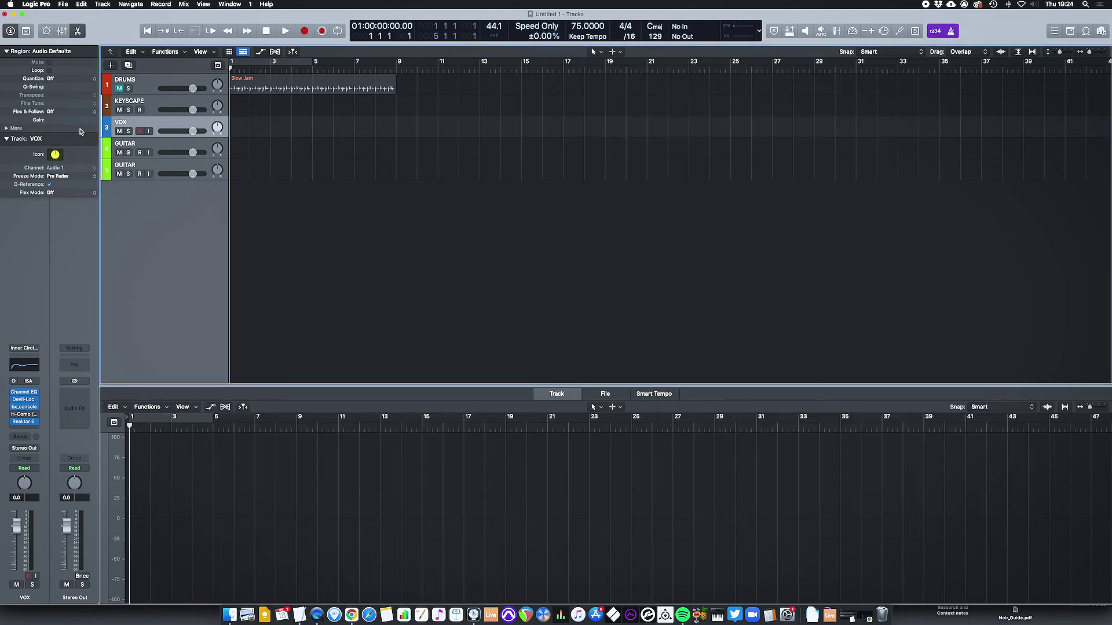
{"action": "key", "text": "v"}
{"action": "key", "text": "Down"}
Step: Keep stepping tracks with windows toggled, return to VOX, and close the Devil-Loc Deluxe window
{"action": "key", "text": "v"}
{"action": "key", "text": "v"}
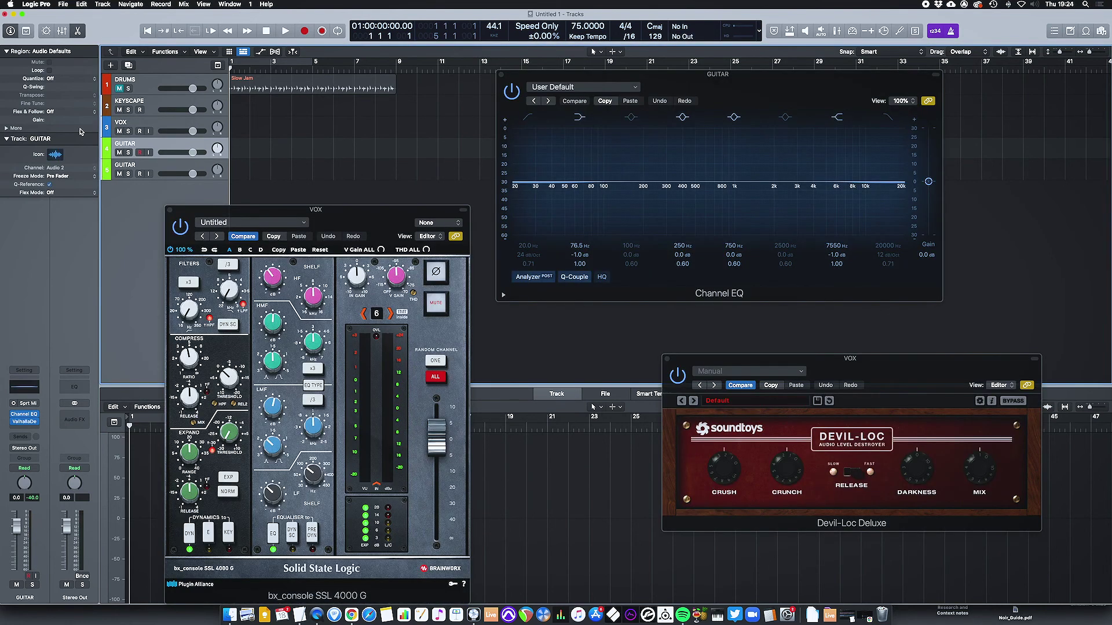
{"action": "key", "text": "Down"}
{"action": "key", "text": "v"}
{"action": "key", "text": "Up"}
{"action": "key", "text": "v"}
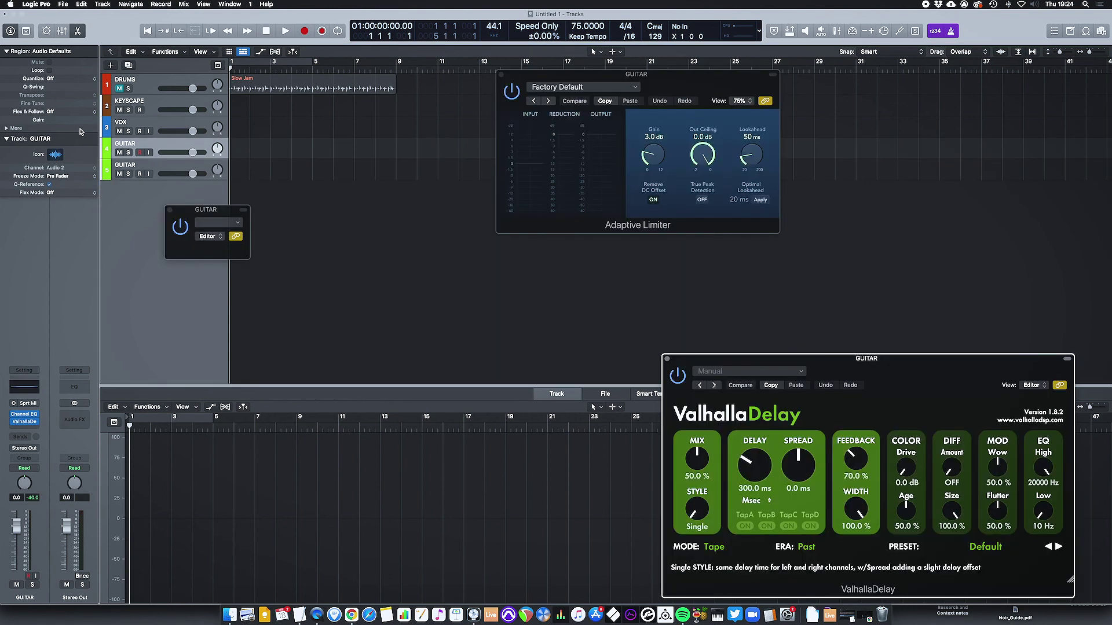
{"action": "key", "text": "Up"}
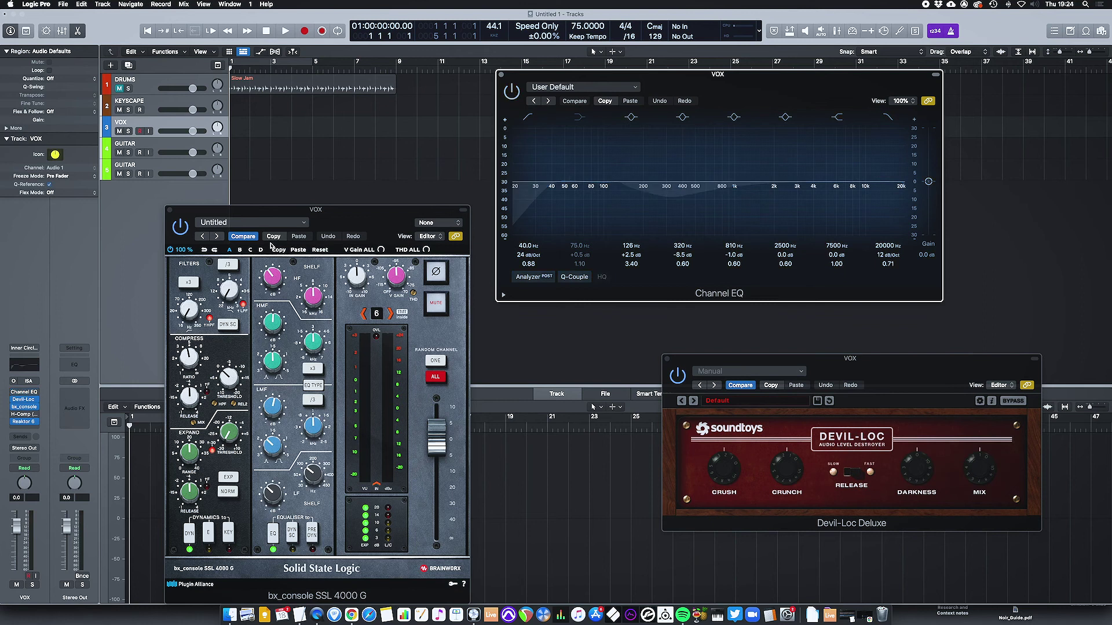
{"action": "left_click", "coordinate": [23, 400]}
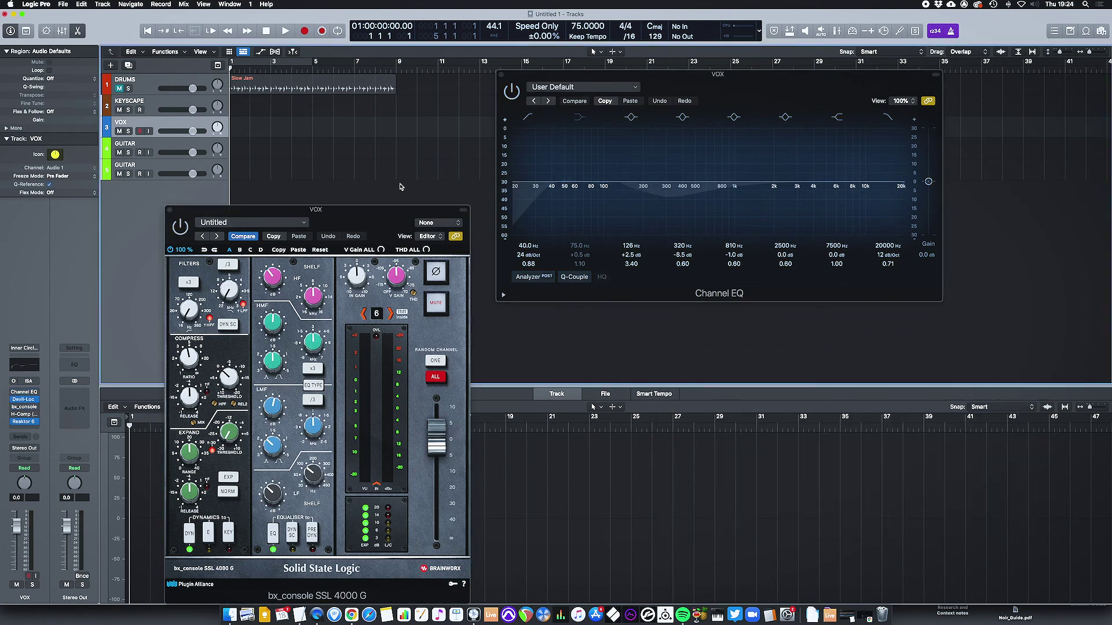
{"action": "key", "text": "v"}
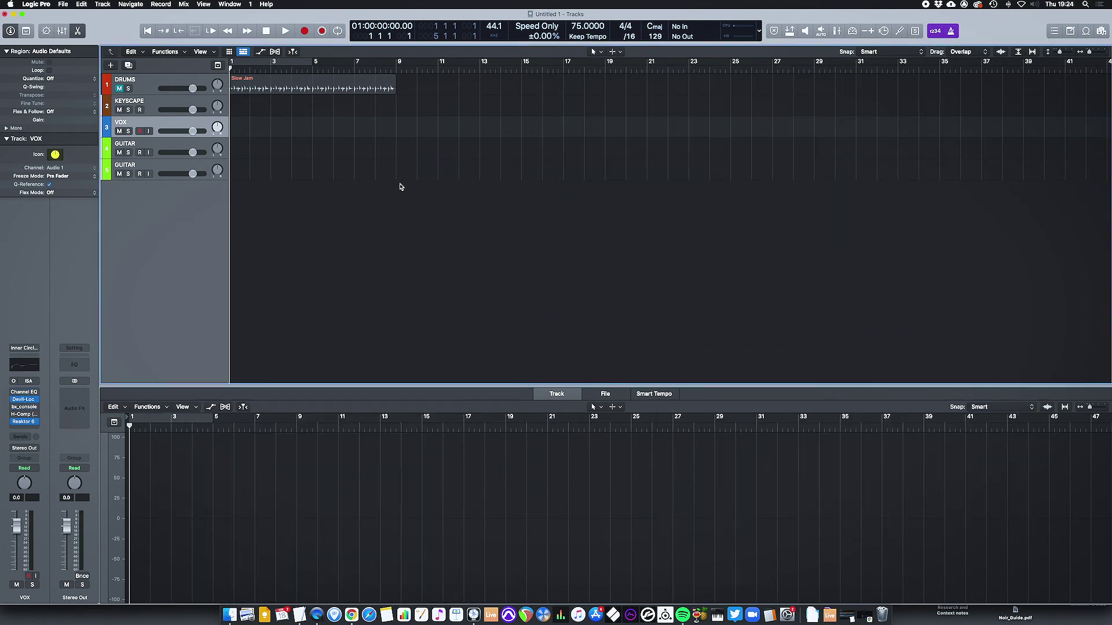